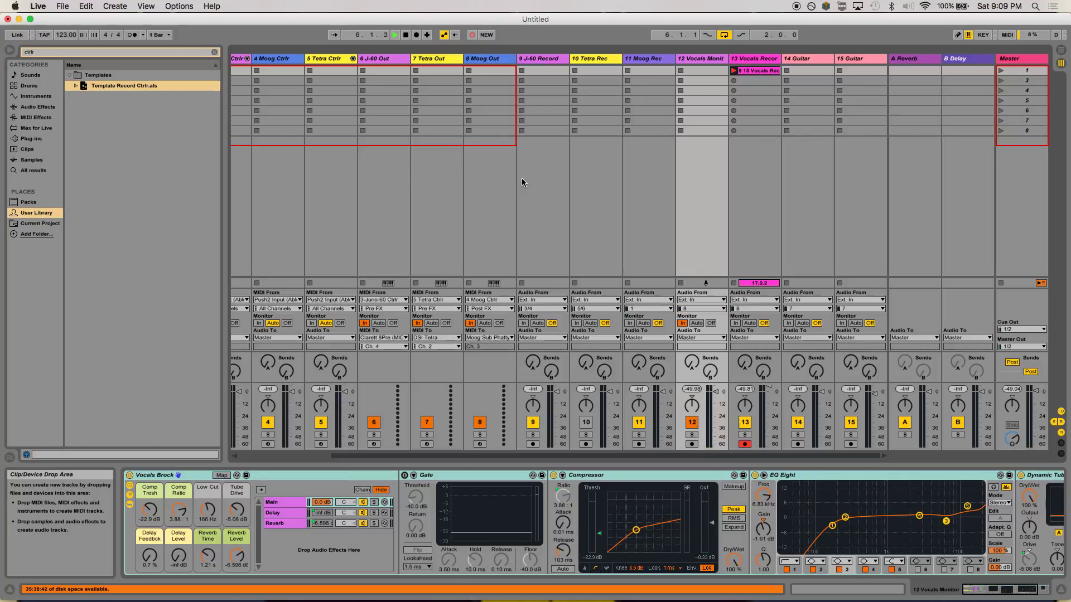
# Glance over the Ctrlr website in the browser, then return to the Ableton session
pyautogui.hotkey('ctrl', 'Left')
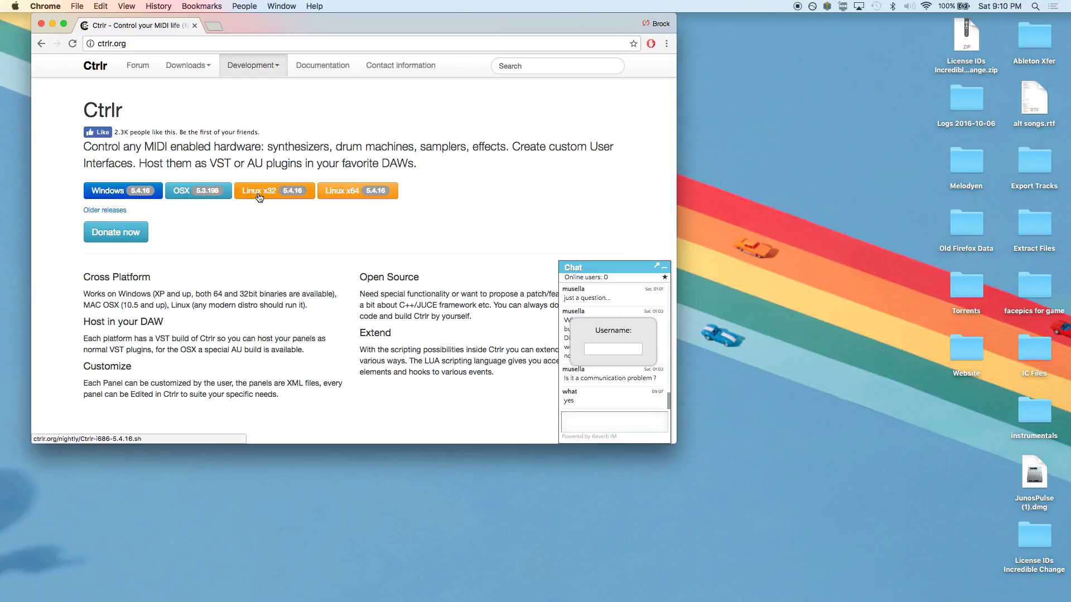
pyautogui.scroll(-2, 286, 270)
pyautogui.scroll(3, 290, 282)
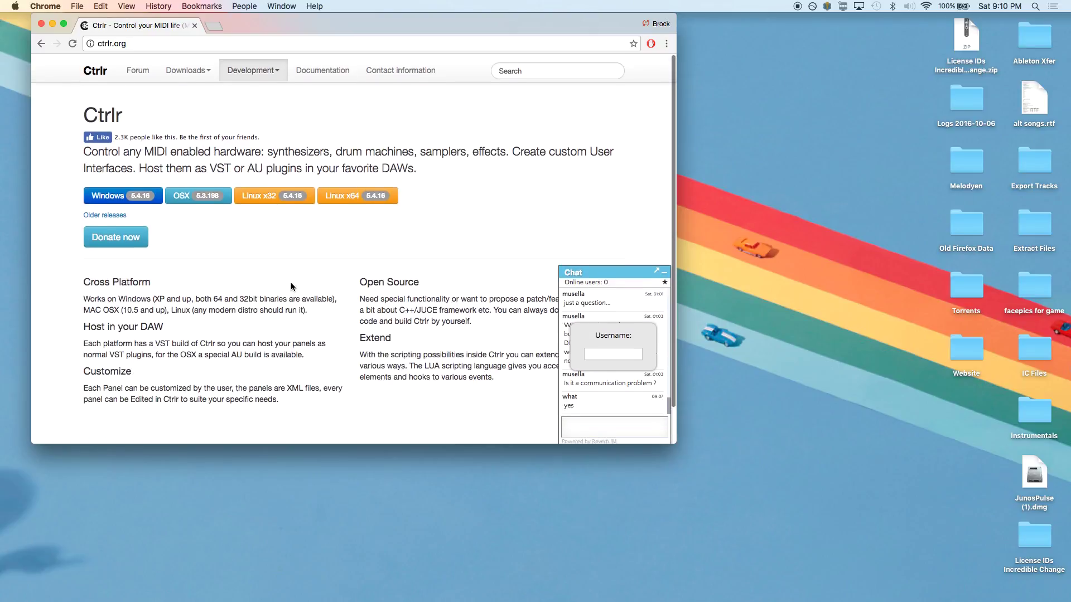
pyautogui.hotkey('ctrl', 'Right')
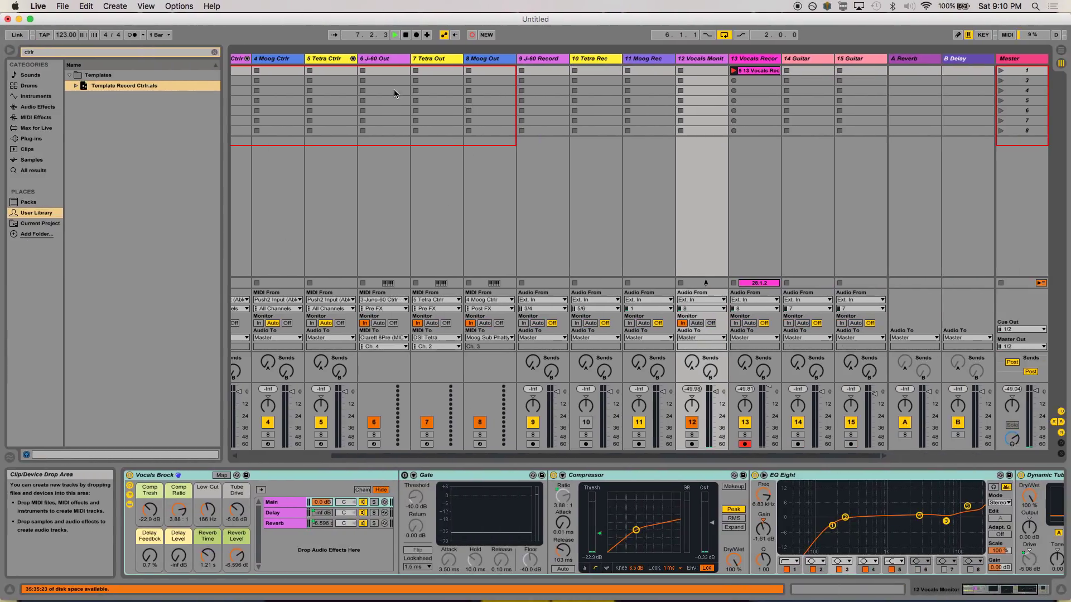
# Insert a new MIDI track, 6 MIDI, right after the 5 Tetra Ctrlr track
pyautogui.hscroll(-3, 451, 123)
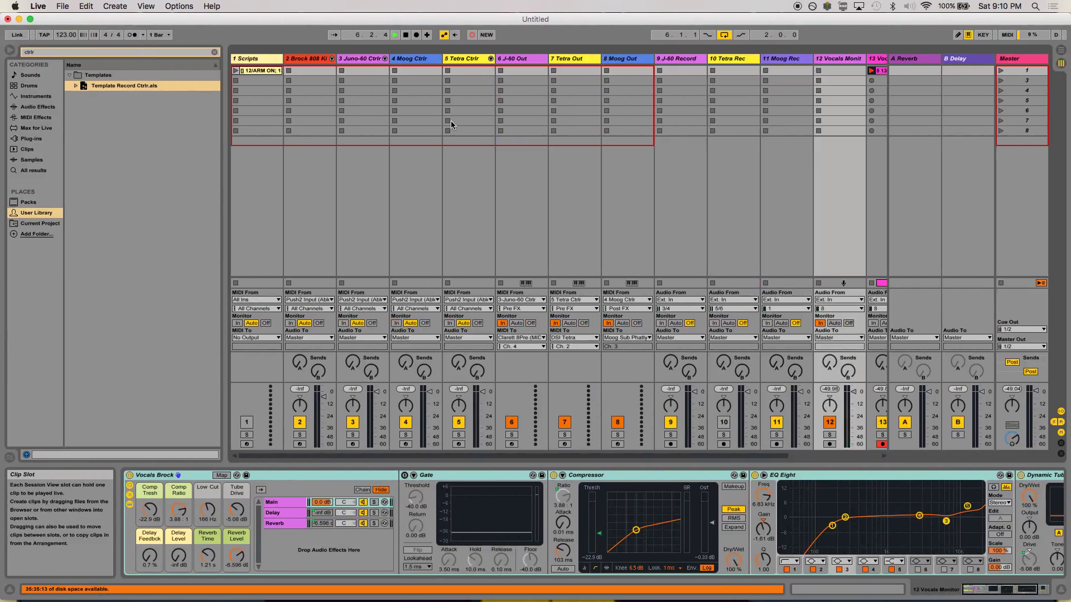
pyautogui.click(411, 60)
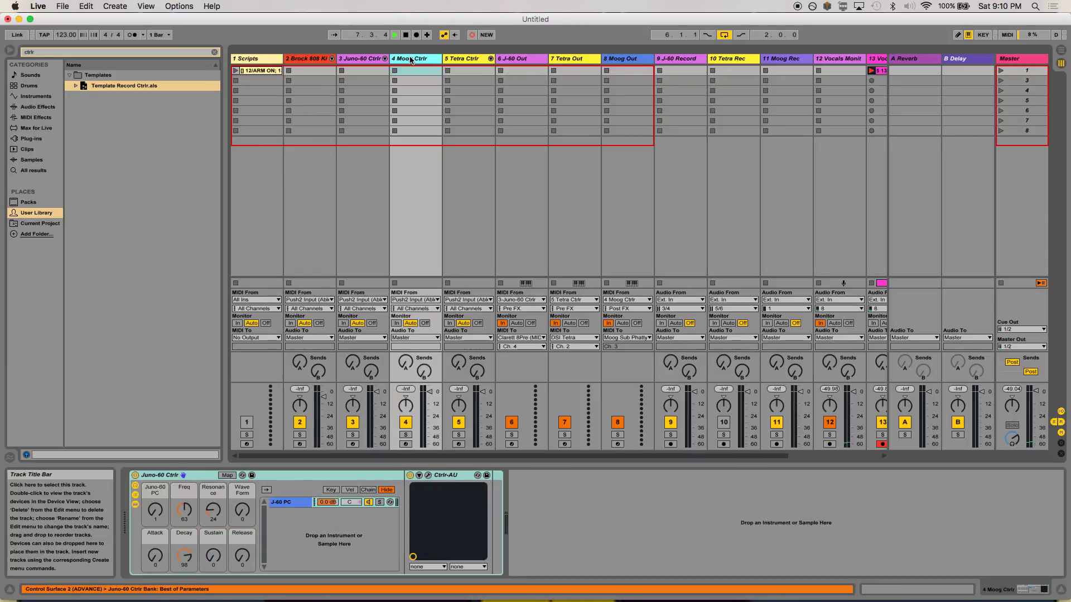
pyautogui.click(468, 60)
pyautogui.press('super+t')
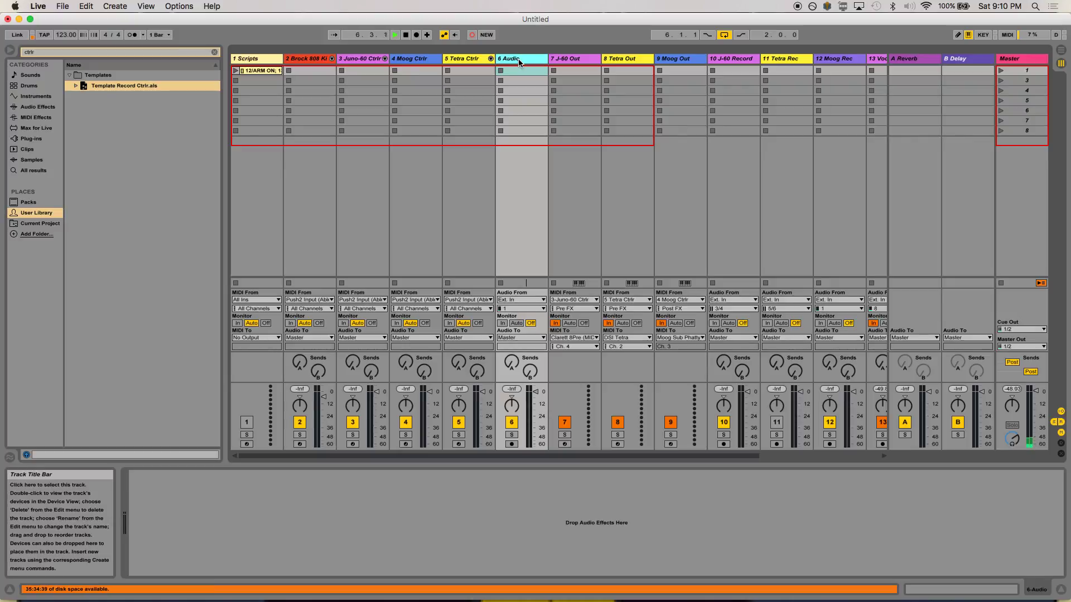
pyautogui.press('super+z')
pyautogui.rightClick(475, 60)
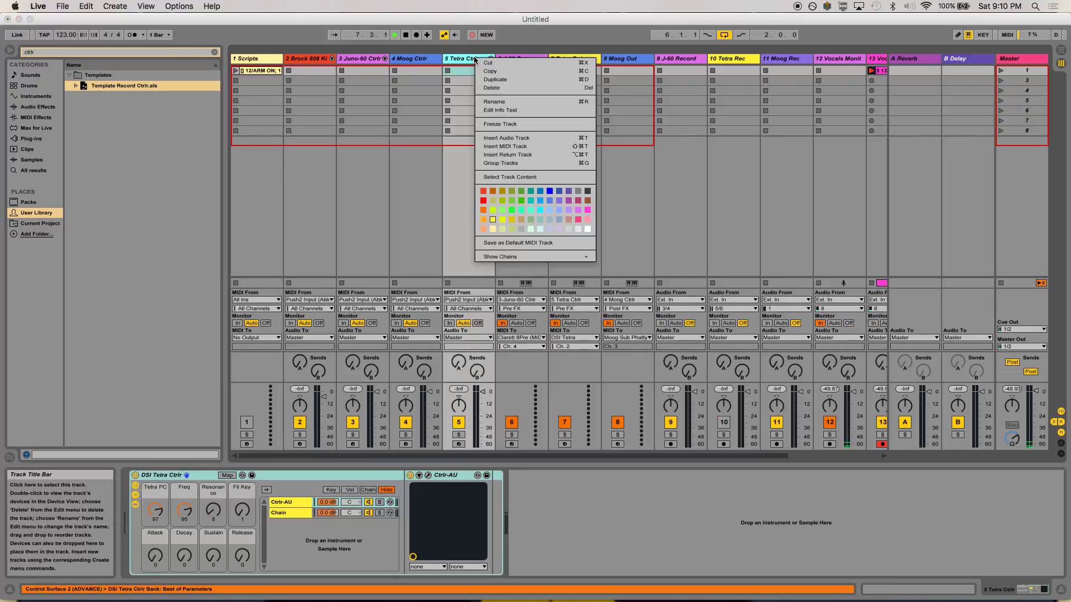
pyautogui.click(505, 146)
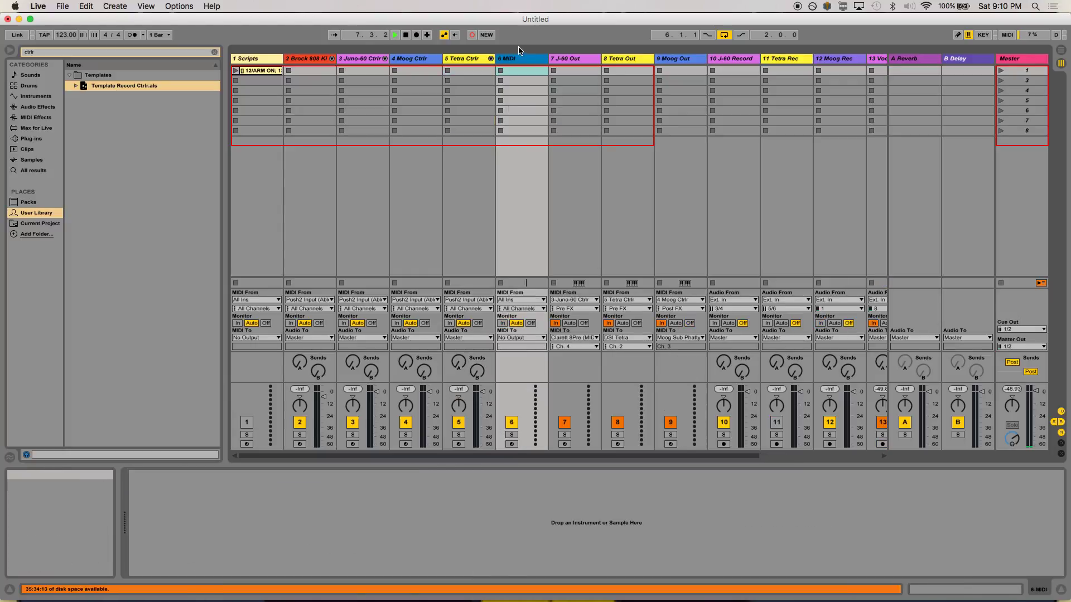
# Search the browser for 'instrument rack' and load Instrument Rack onto the new MIDI track
pyautogui.press('super+f')
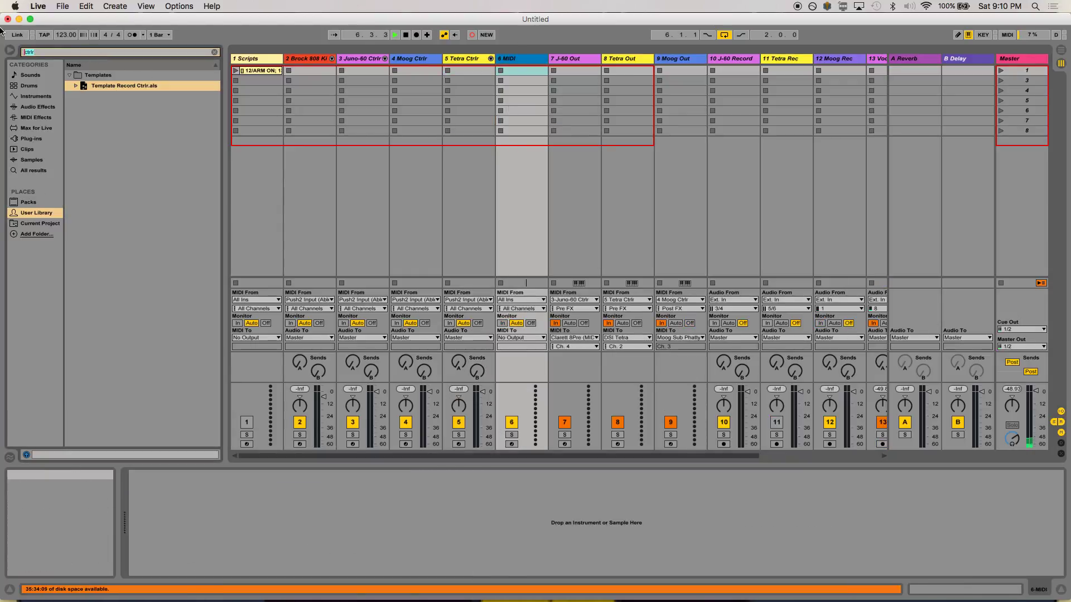
pyautogui.write('instrumenta')
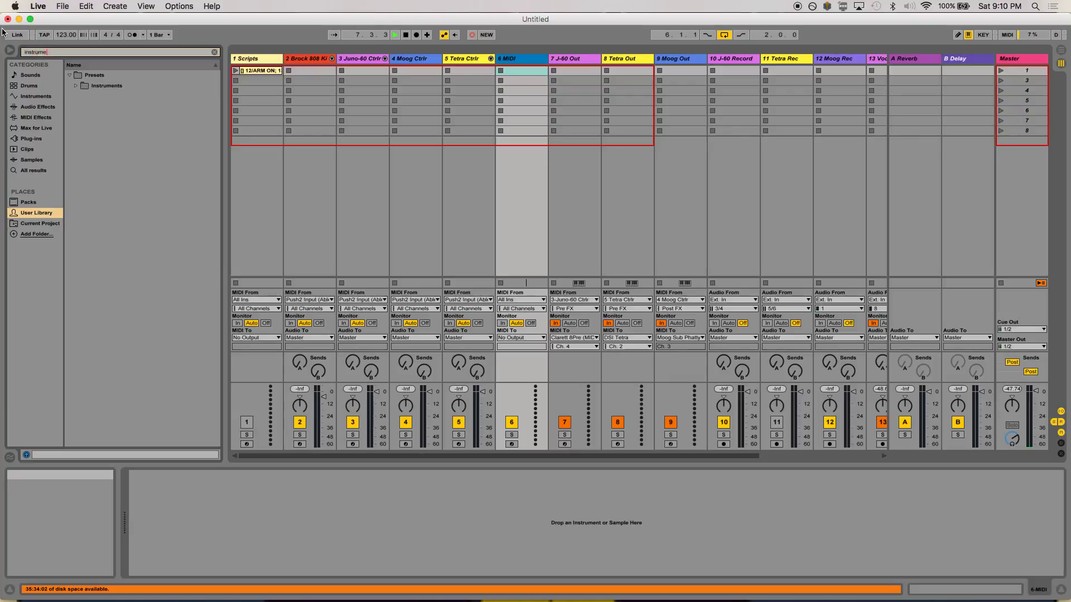
pyautogui.press('BackSpace')
pyautogui.click(28, 169)
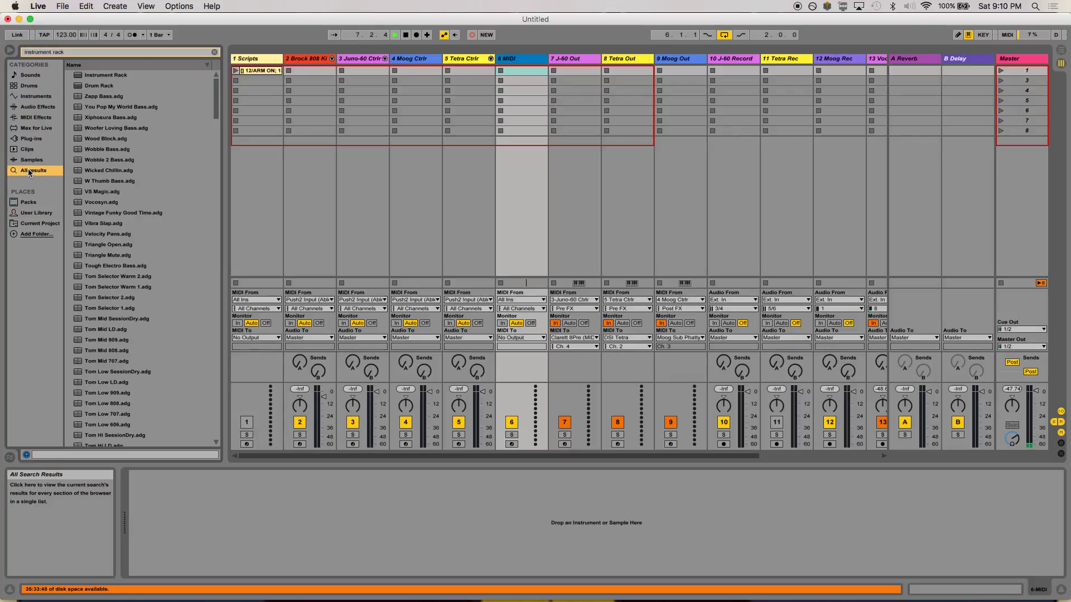
pyautogui.click(106, 76)
pyautogui.moveTo(106, 76); pyautogui.dragTo(170, 542)
# Search for 'ctrlr' and drag Ctrlr_Plugin_VST into the Instrument Rack
pyautogui.press('super+f')
pyautogui.write('c')
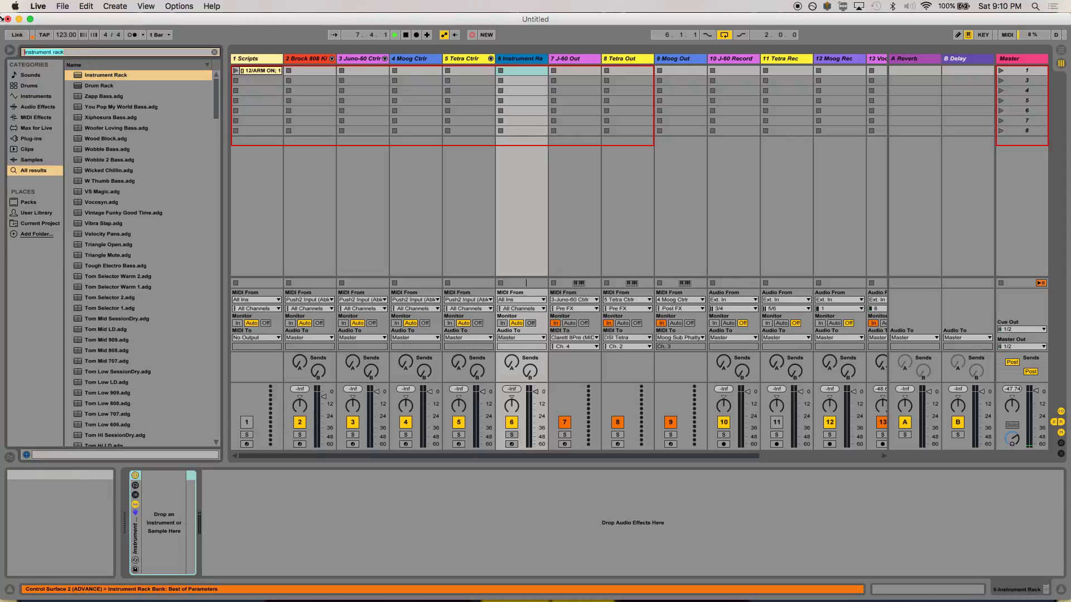
pyautogui.write('trlr')
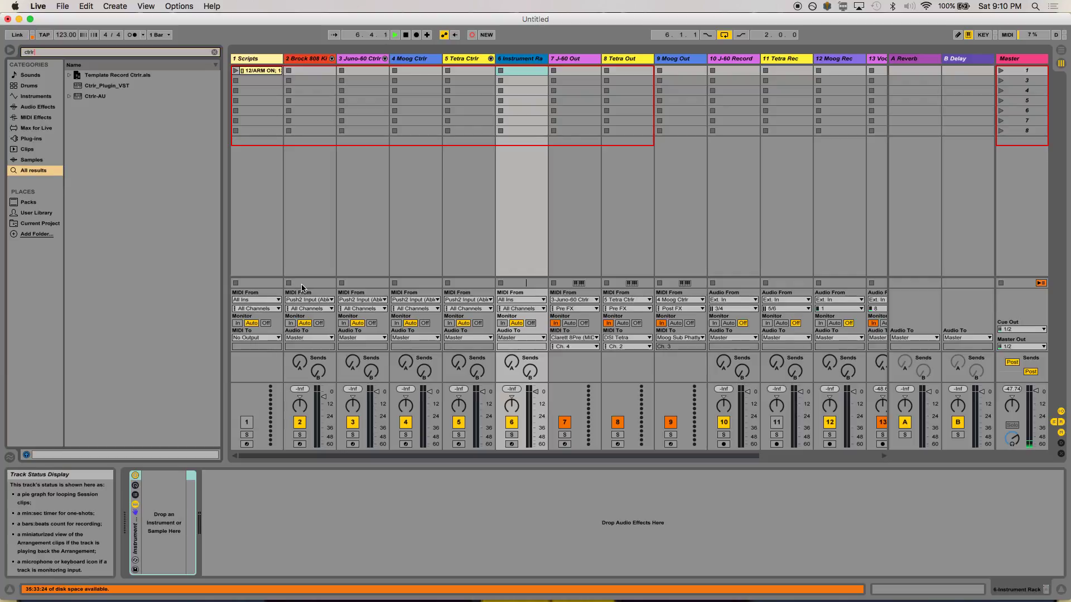
pyautogui.moveTo(95, 87); pyautogui.dragTo(157, 544)
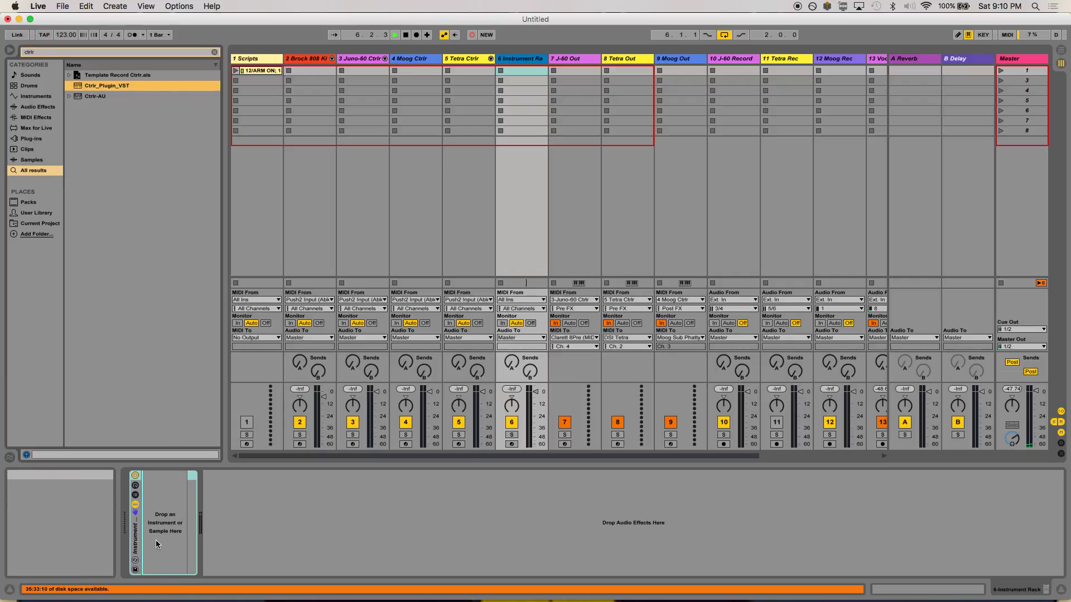
# Create a new empty panel from Ctrlr's File menu
pyautogui.click(129, 88)
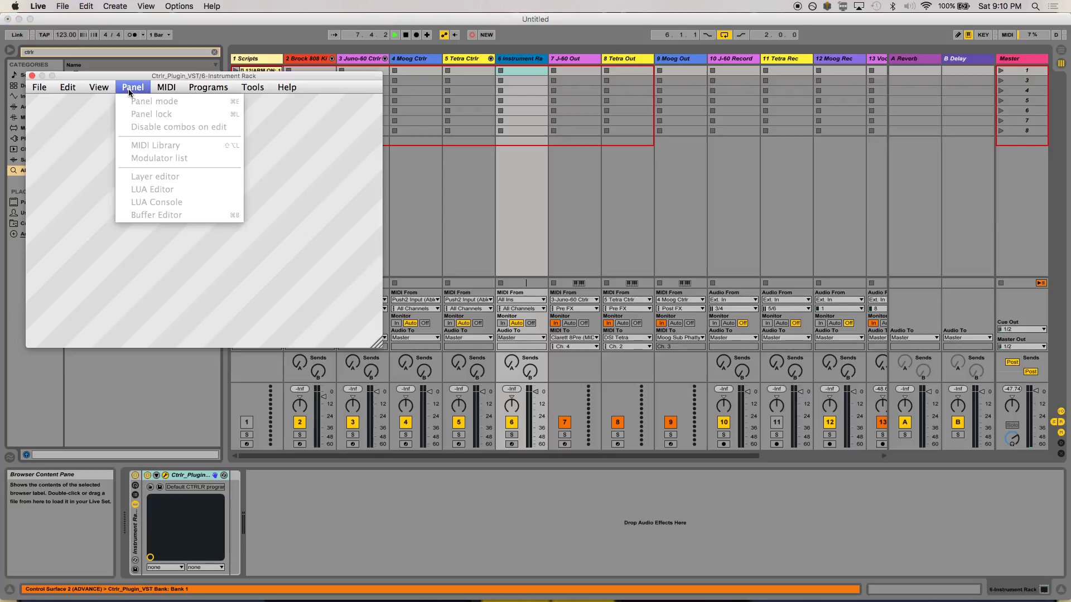
pyautogui.click(122, 89)
pyautogui.click(123, 88)
pyautogui.click(39, 87)
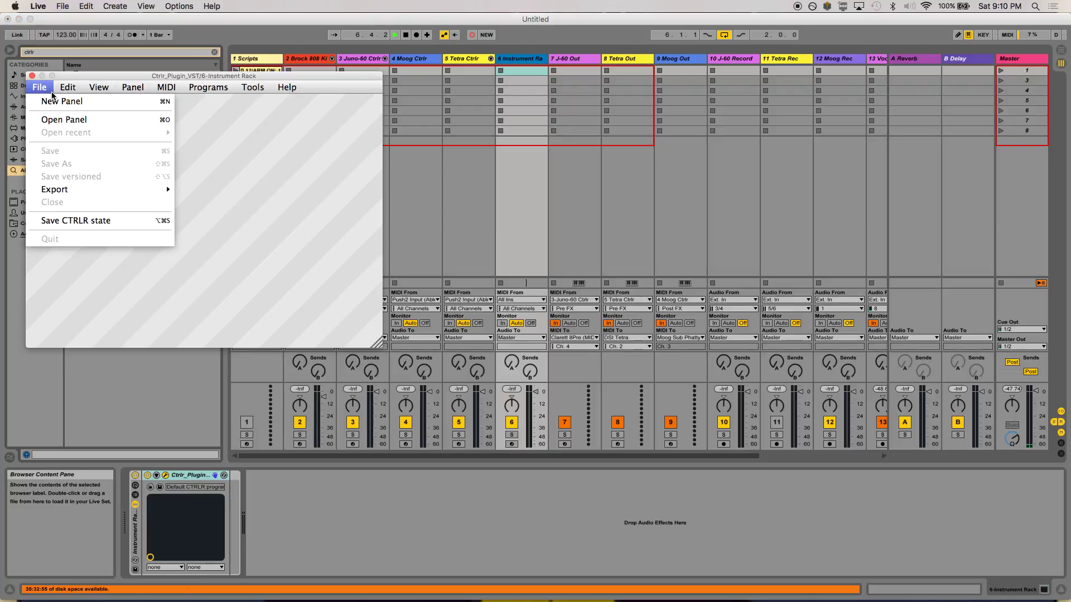
pyautogui.click(53, 103)
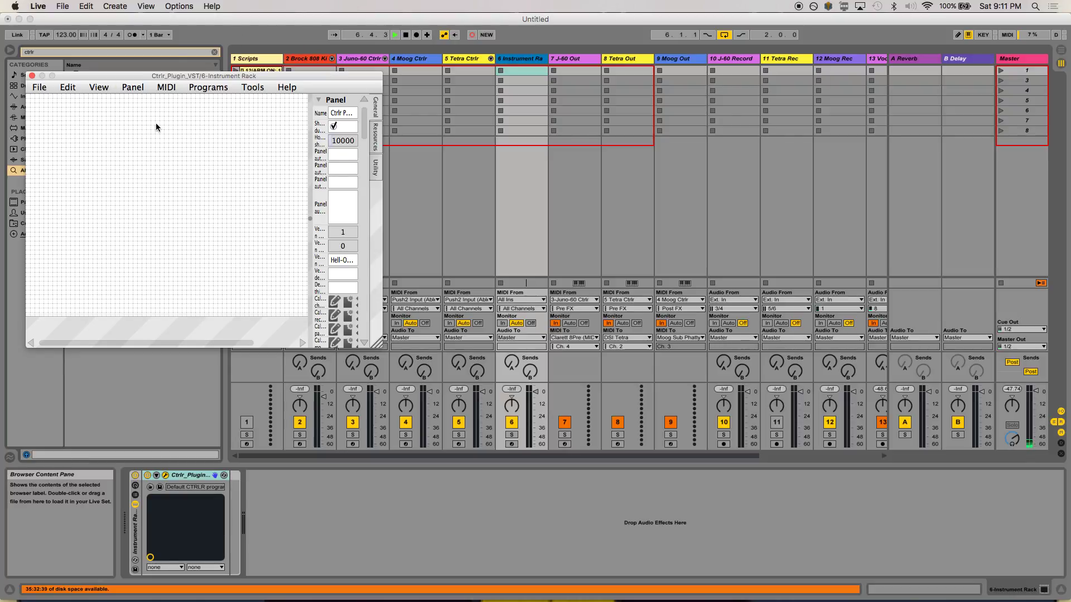
# Add a uiSlider / uiFixedSlider rotary knob, modulator-1, to the panel and select it
pyautogui.rightClick(134, 160)
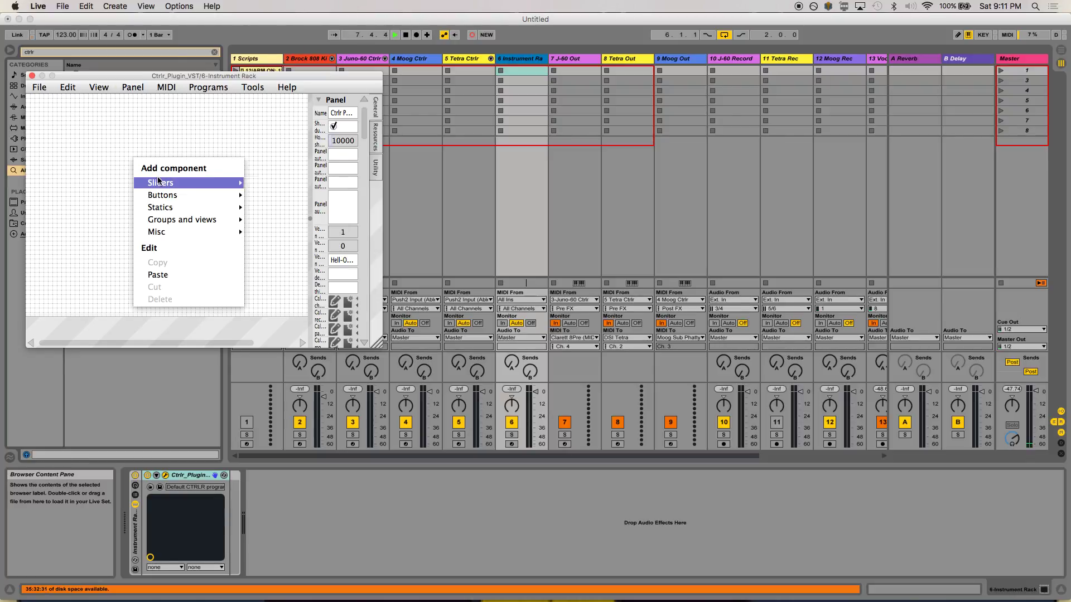
pyautogui.moveTo(159, 183)
pyautogui.click(255, 185)
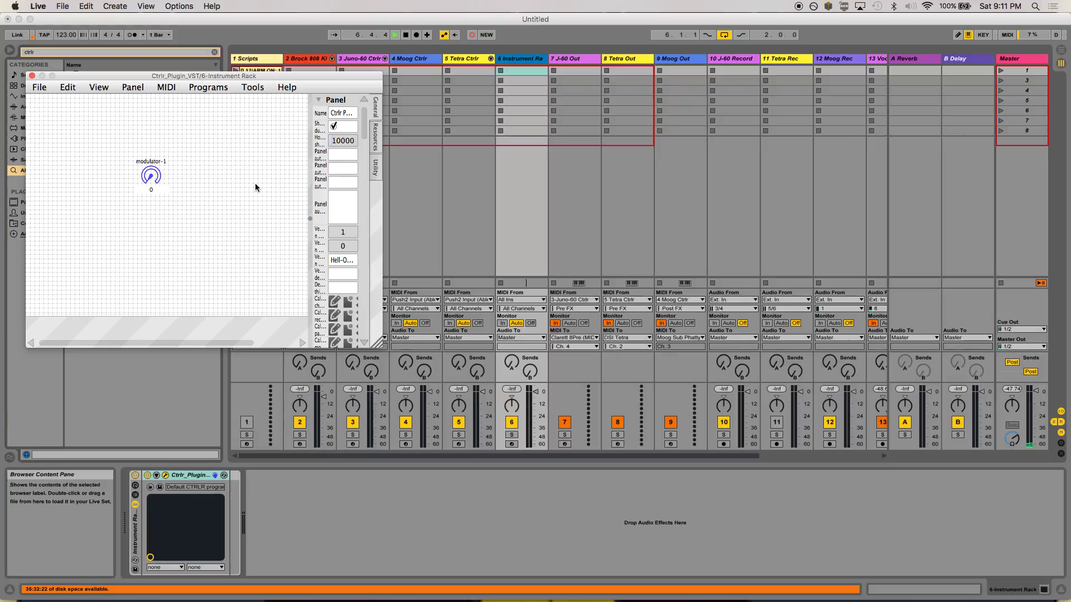
pyautogui.rightClick(137, 129)
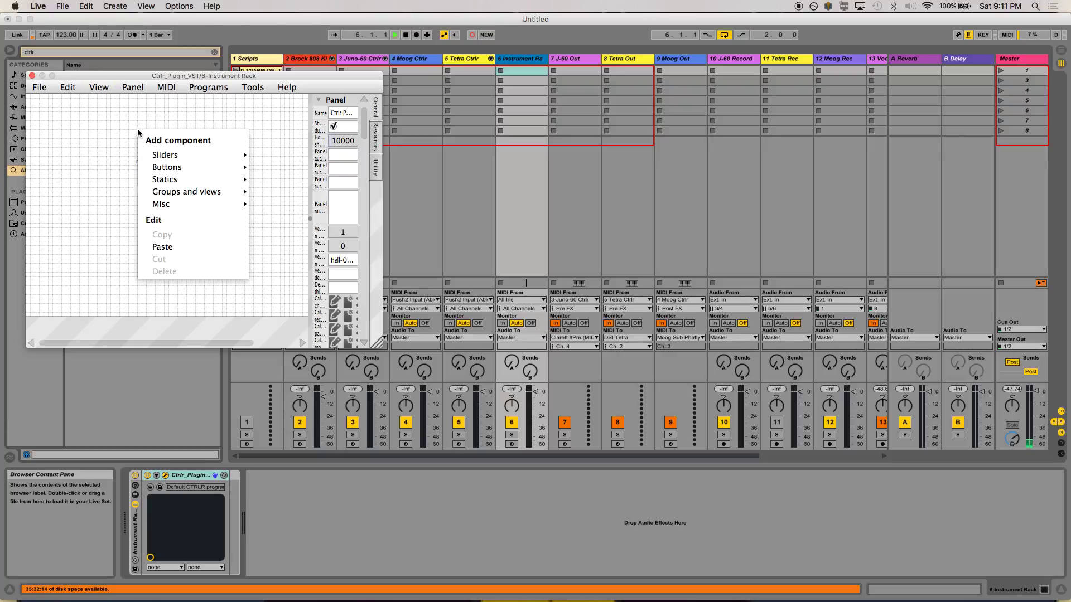
pyautogui.moveTo(173, 158)
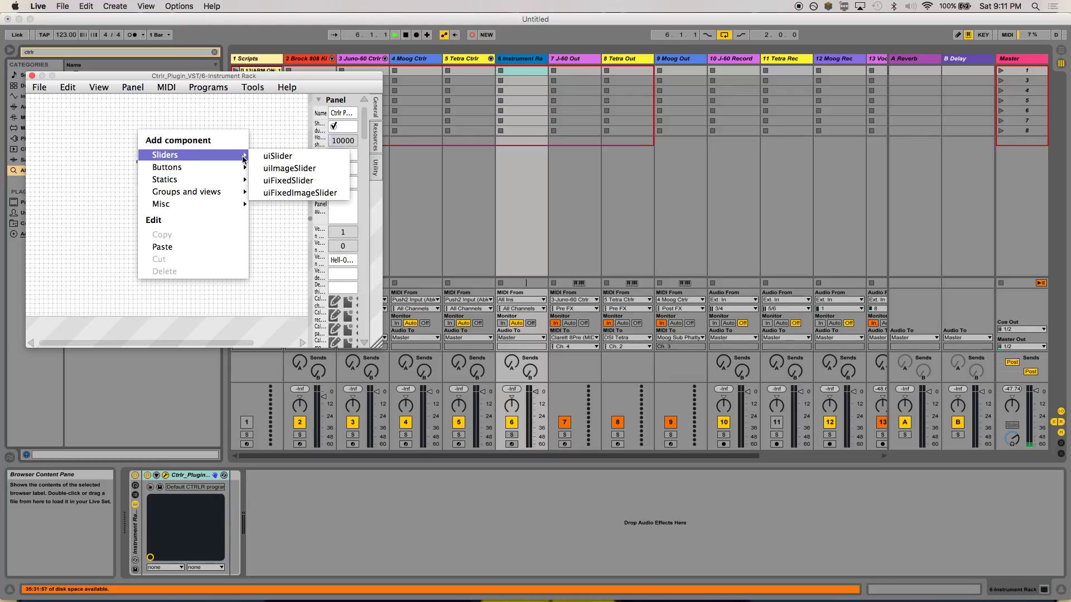
pyautogui.click(281, 181)
pyautogui.click(151, 175)
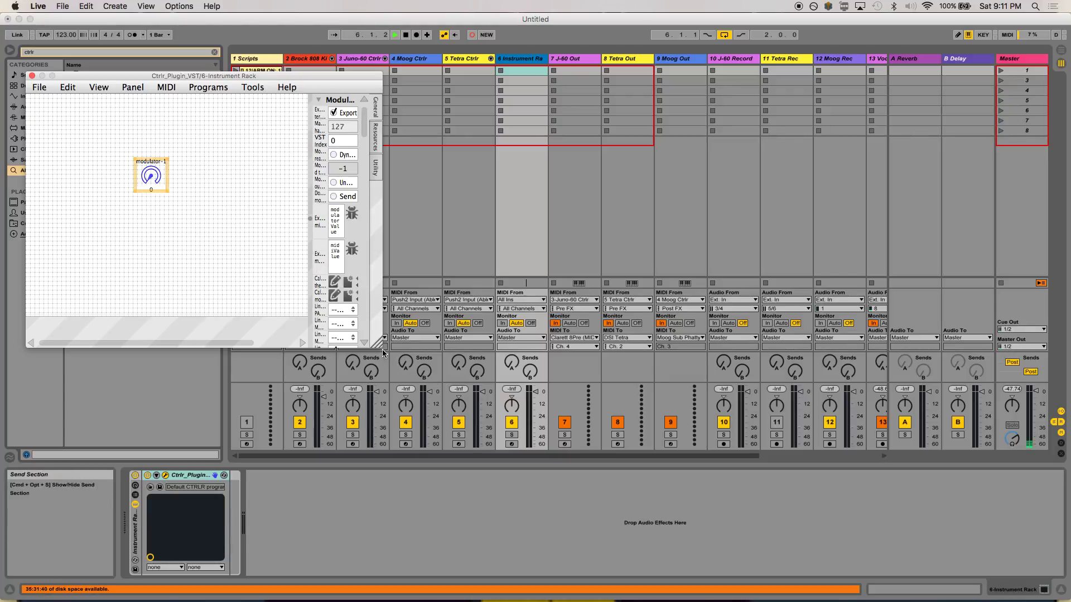
# Enlarge the Ctrlr window, select modulator-1, and scroll its properties to the MIDI section
pyautogui.moveTo(380, 343); pyautogui.dragTo(428, 350)
pyautogui.moveTo(608, 396); pyautogui.dragTo(781, 453)
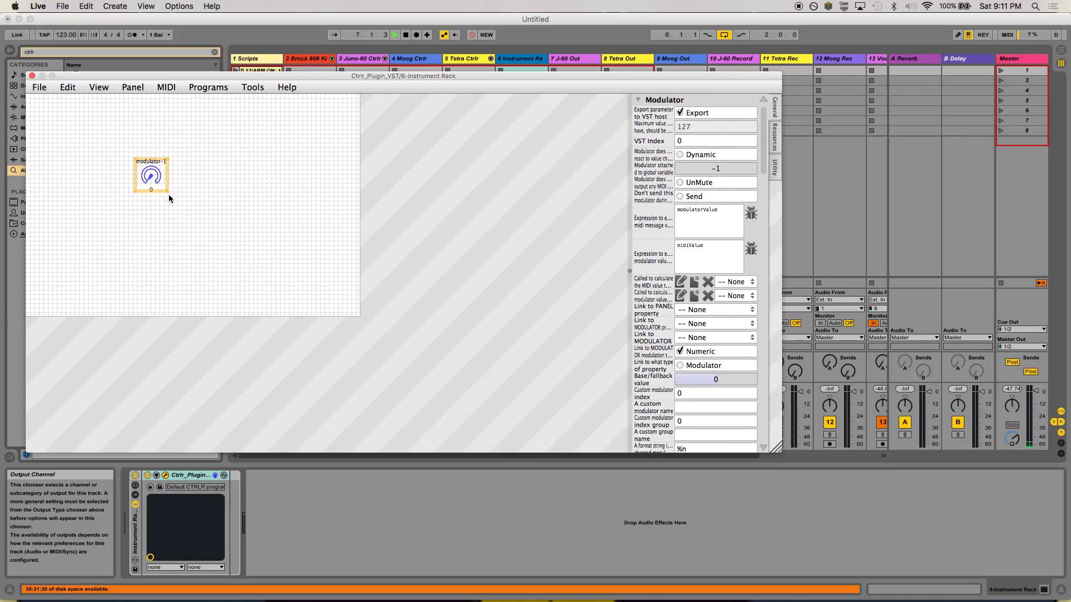
pyautogui.click(348, 203)
pyautogui.click(156, 175)
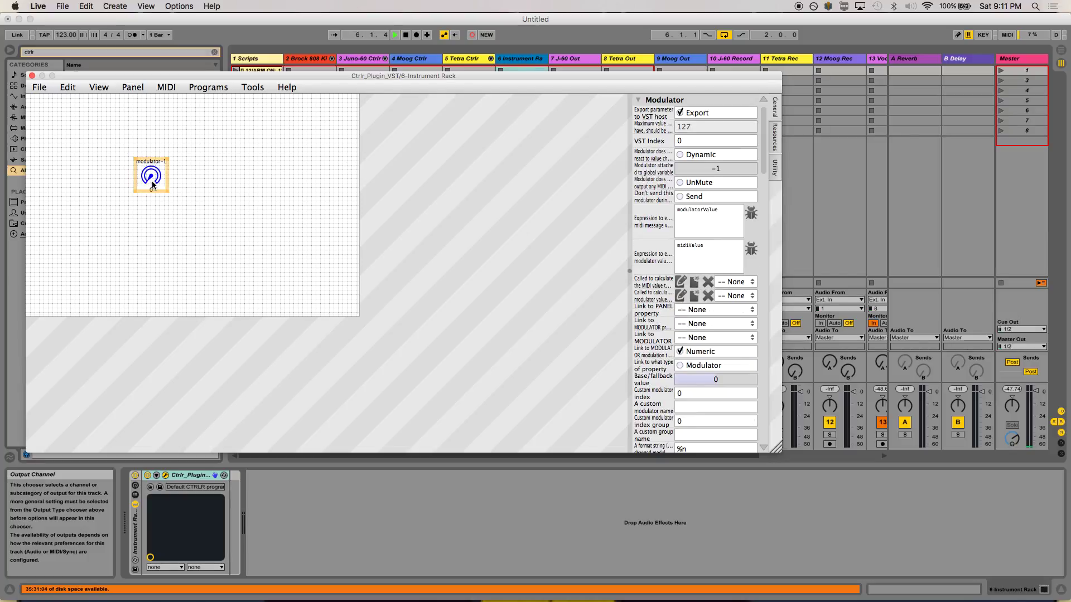
pyautogui.moveTo(761, 156)
pyautogui.mouseDown()
pyautogui.moveTo(759, 180)
pyautogui.moveTo(755, 141)
pyautogui.mouseUp()
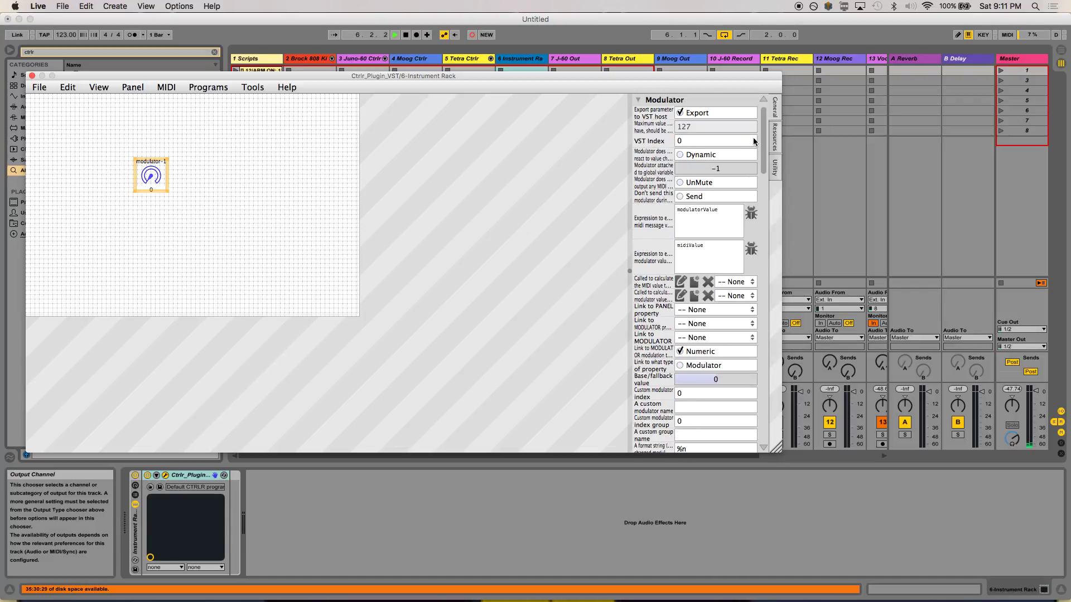
pyautogui.moveTo(754, 142); pyautogui.dragTo(759, 232)
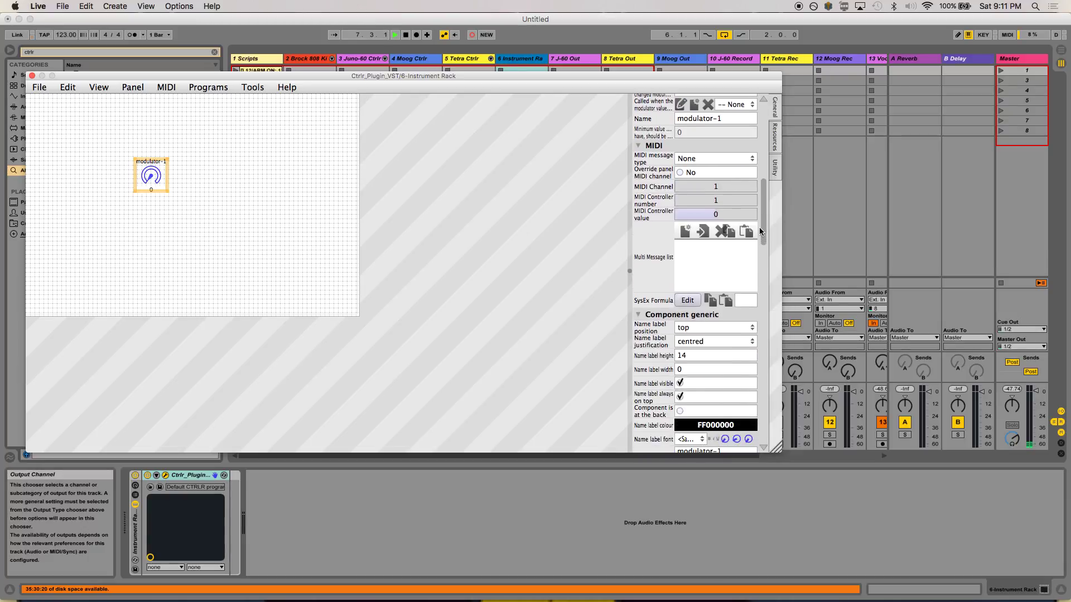
# Set modulator-1 to ProgramChange on MIDI channel 2, with Override panel MIDI channel ticked
pyautogui.click(679, 159)
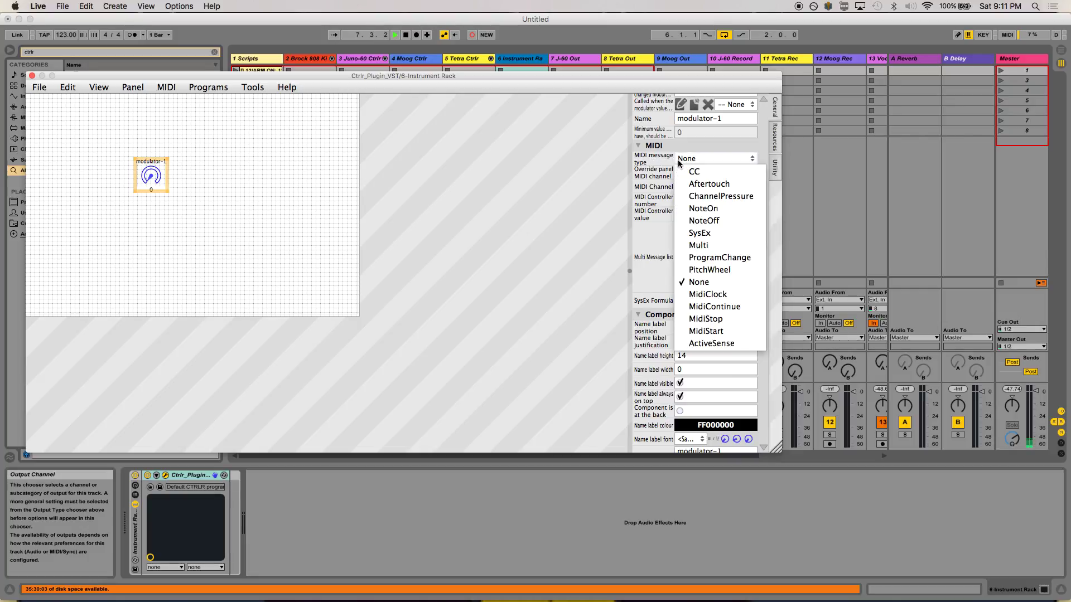
pyautogui.click(703, 258)
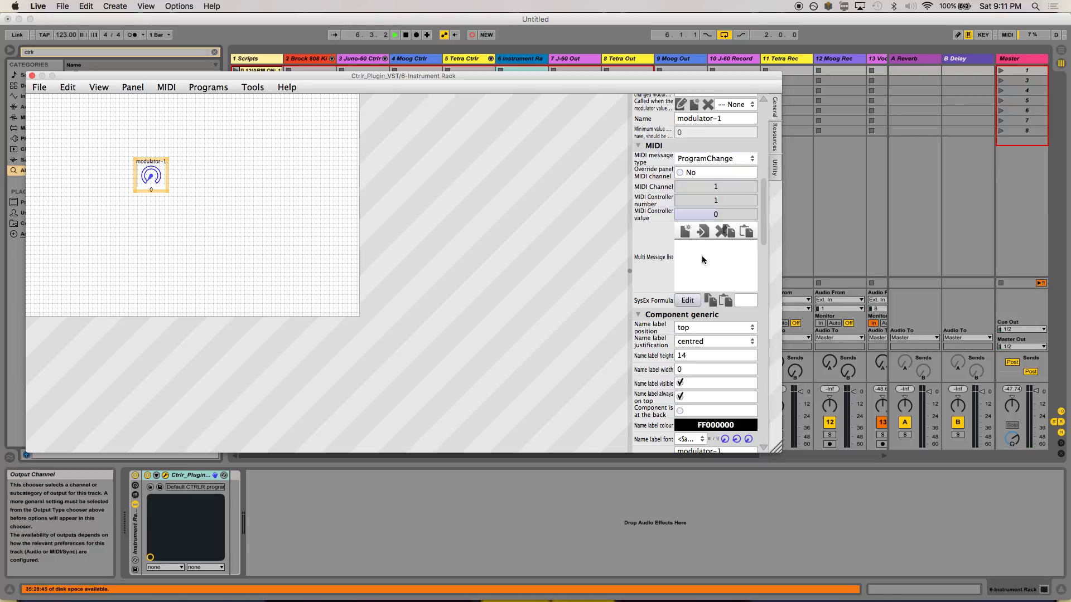
pyautogui.click(695, 184)
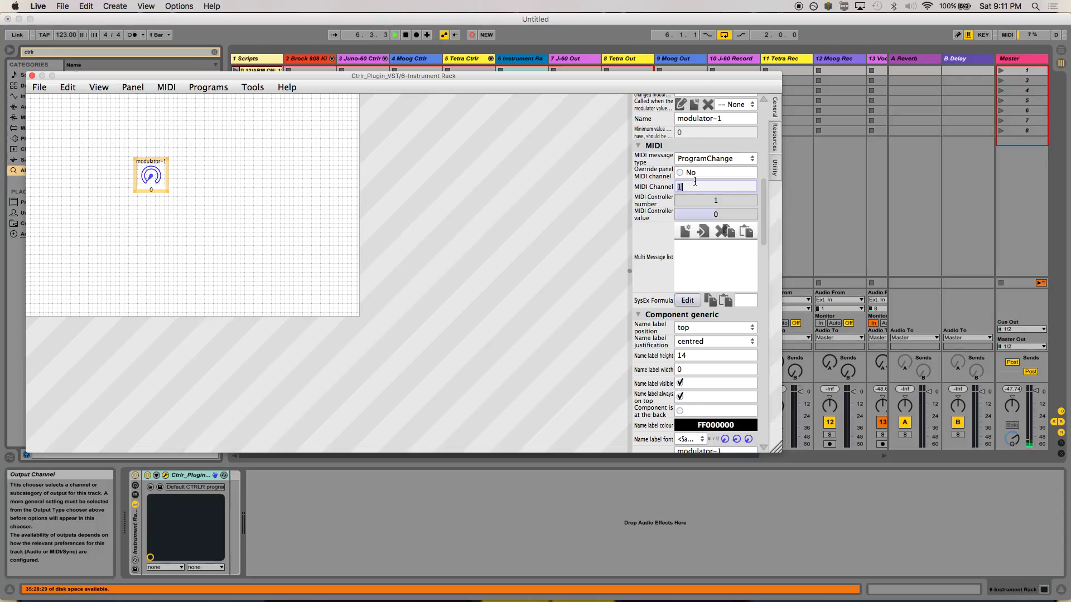
pyautogui.write('2')
pyautogui.press('Return')
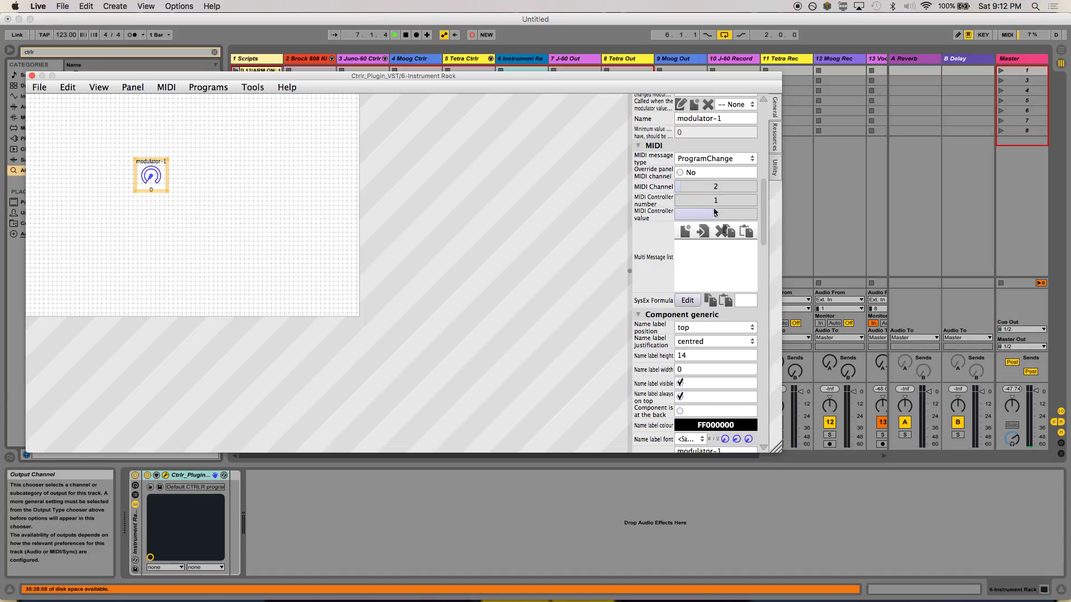
pyautogui.click(680, 172)
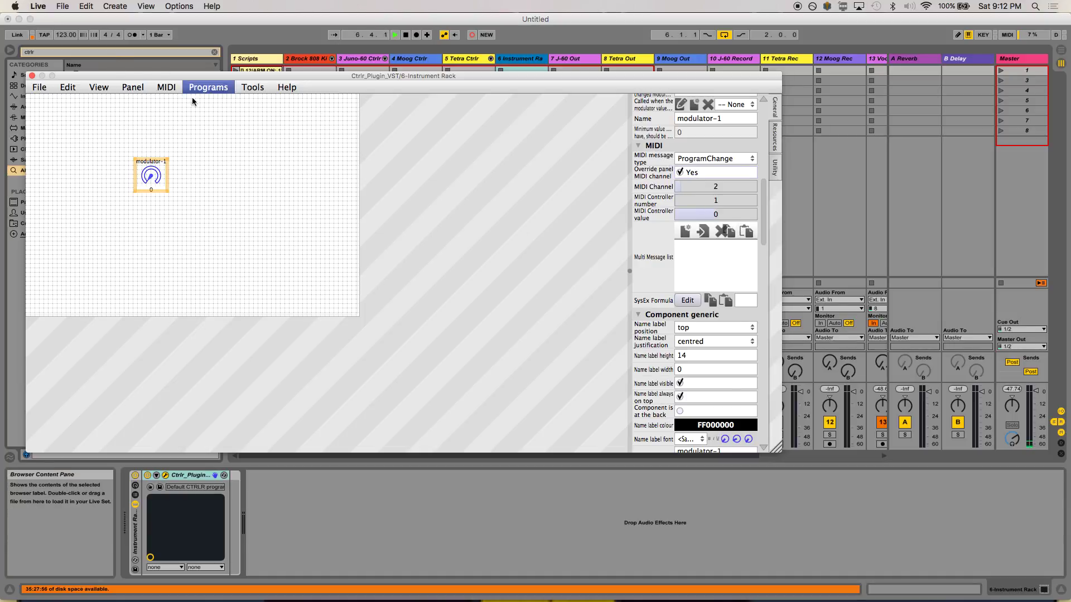
pyautogui.rightClick(272, 156)
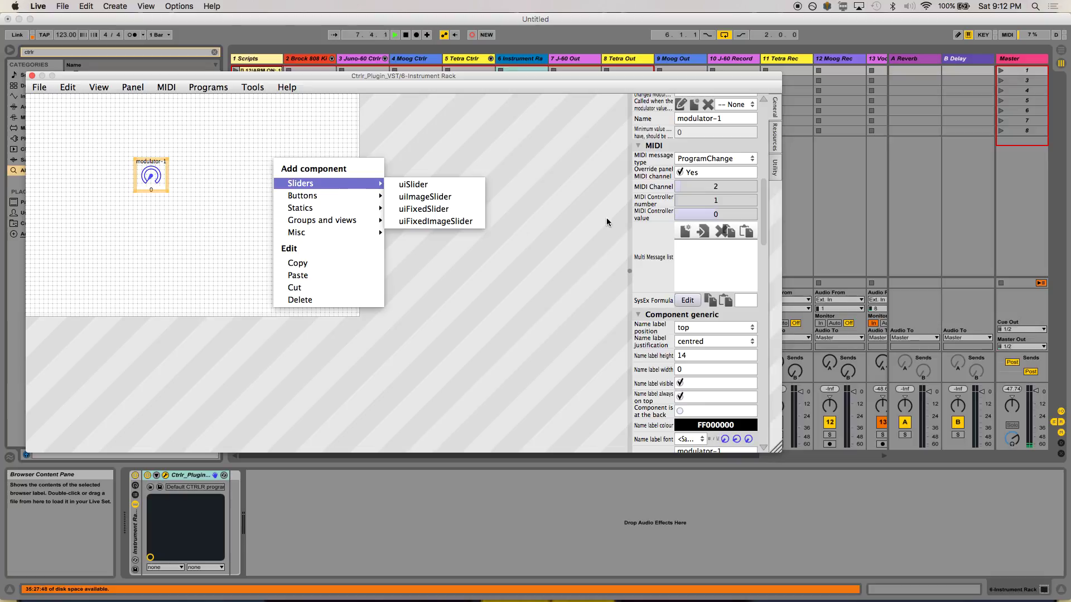
pyautogui.click(638, 221)
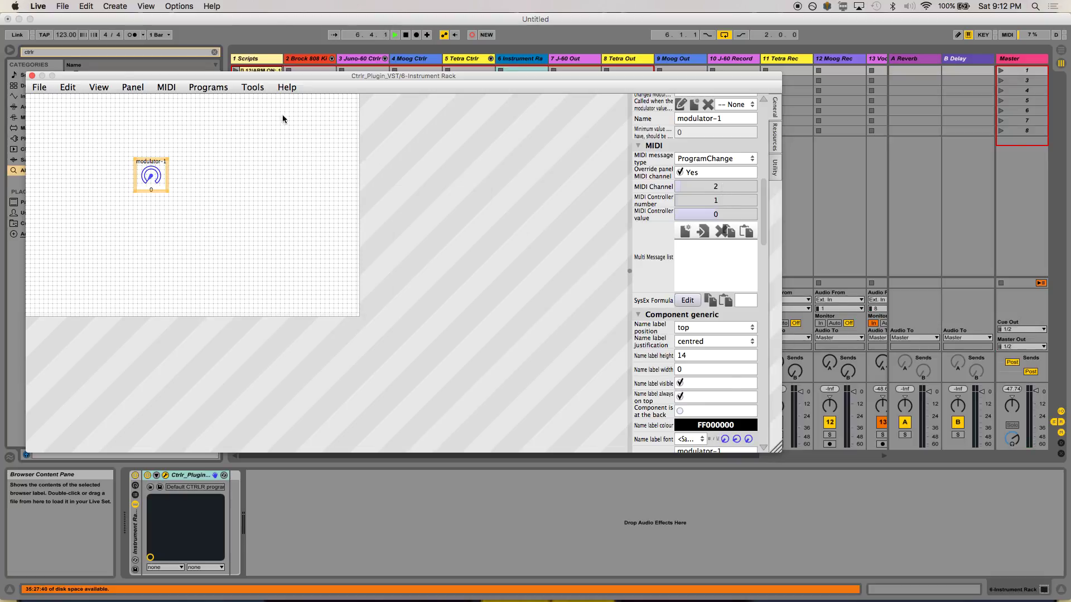
# Switch Ctrlr to Panel mode and set the MIDI output device to DSI Tetra
pyautogui.click(132, 87)
pyautogui.click(139, 103)
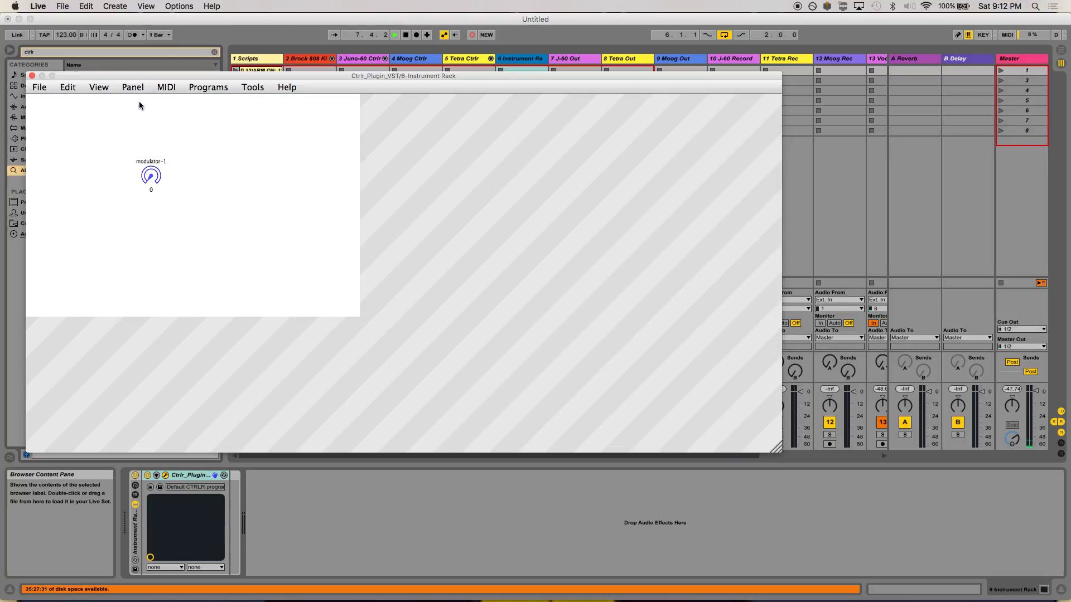
pyautogui.click(168, 89)
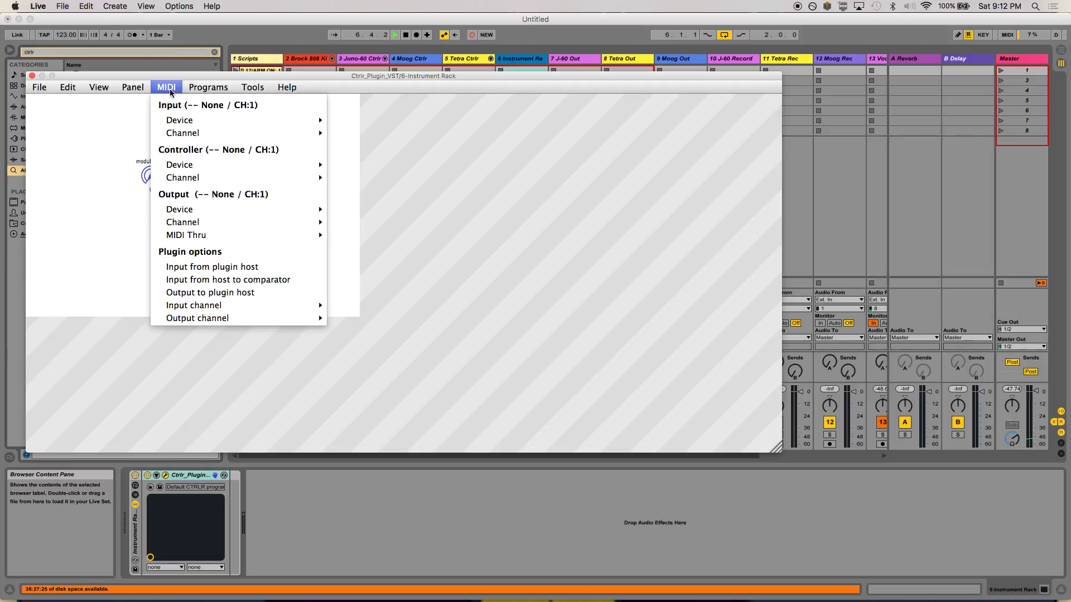
pyautogui.moveTo(173, 122)
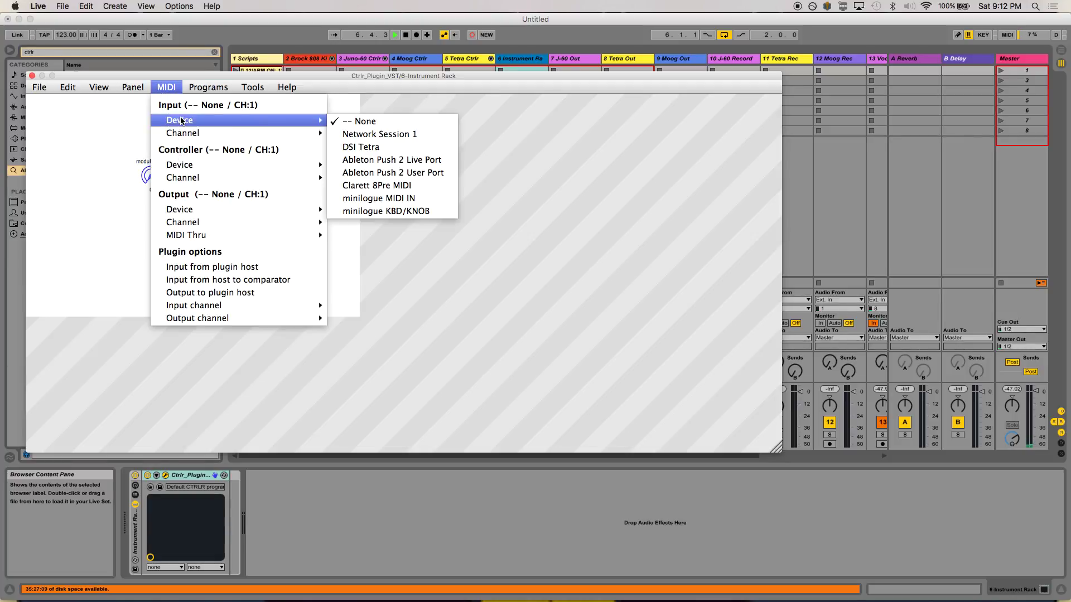
pyautogui.moveTo(186, 210)
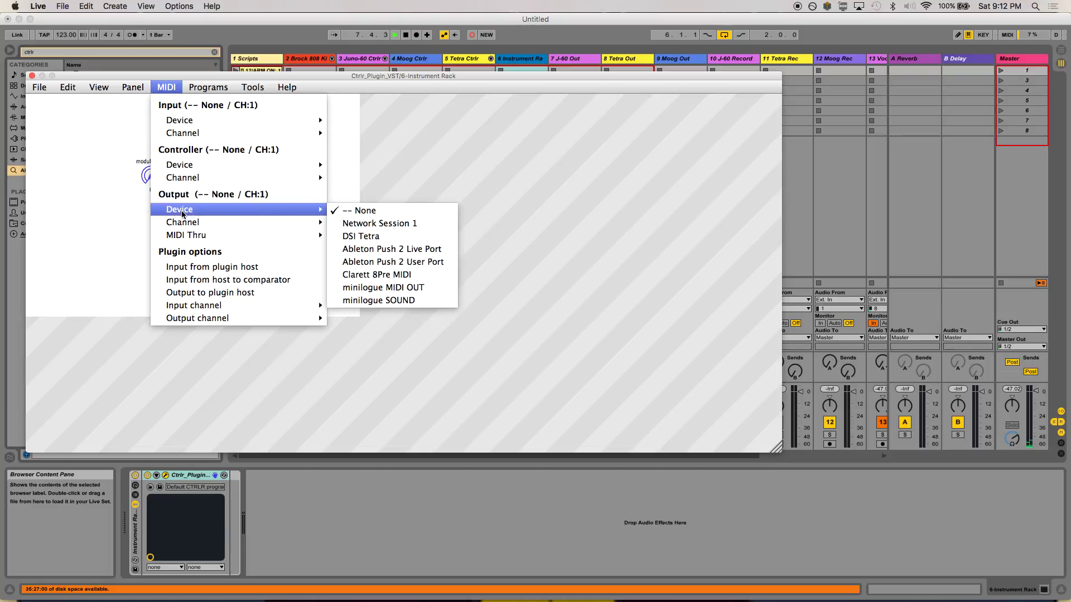
pyautogui.click(355, 236)
# Set the MIDI input device to DSI Tetra and the MIDI output channel to 2
pyautogui.click(166, 87)
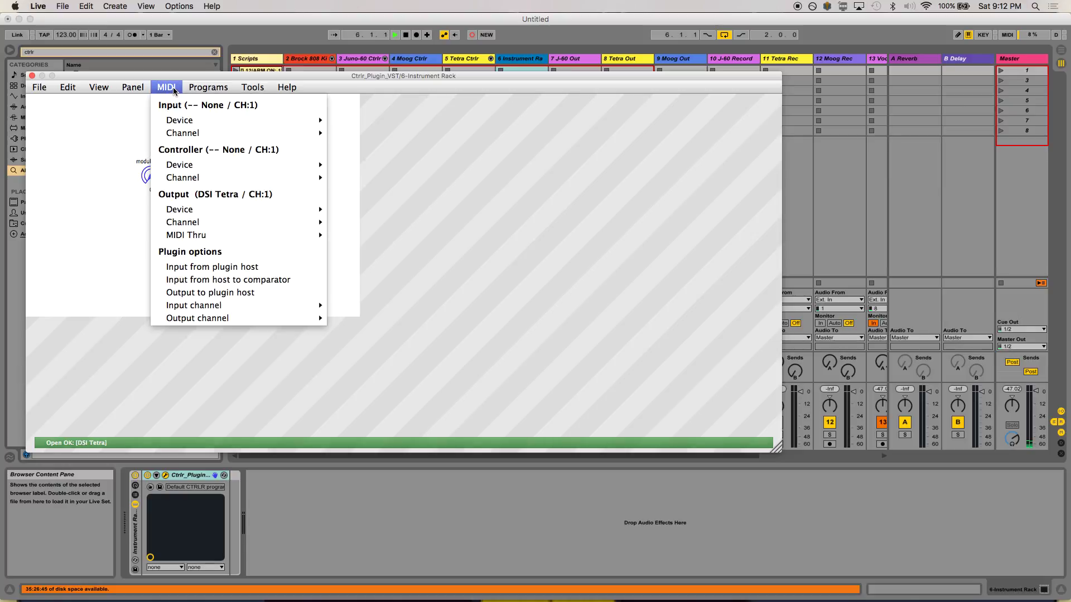
pyautogui.click(355, 147)
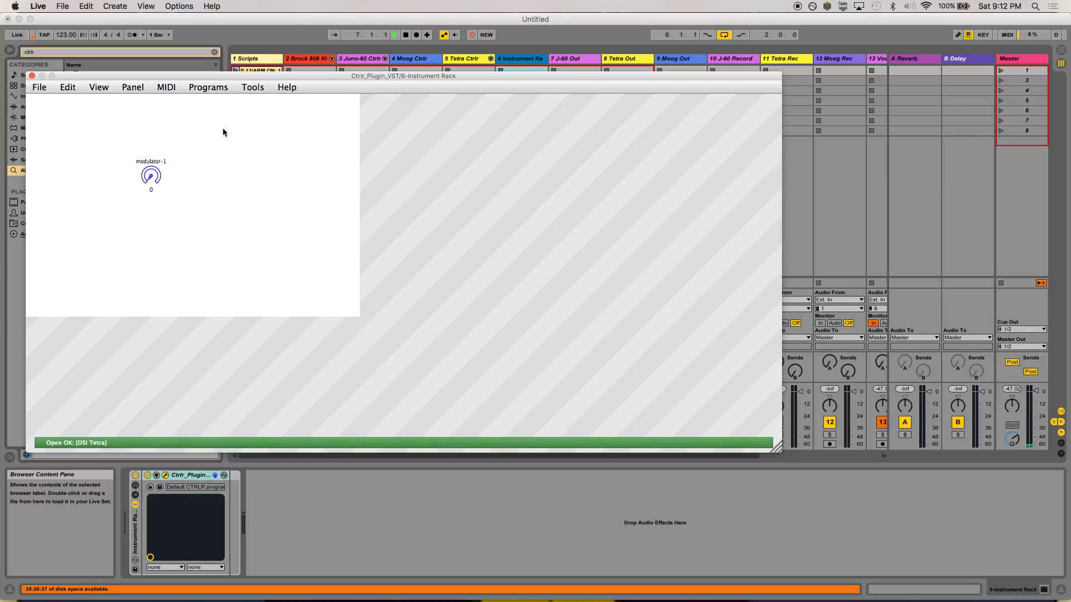
pyautogui.click(165, 85)
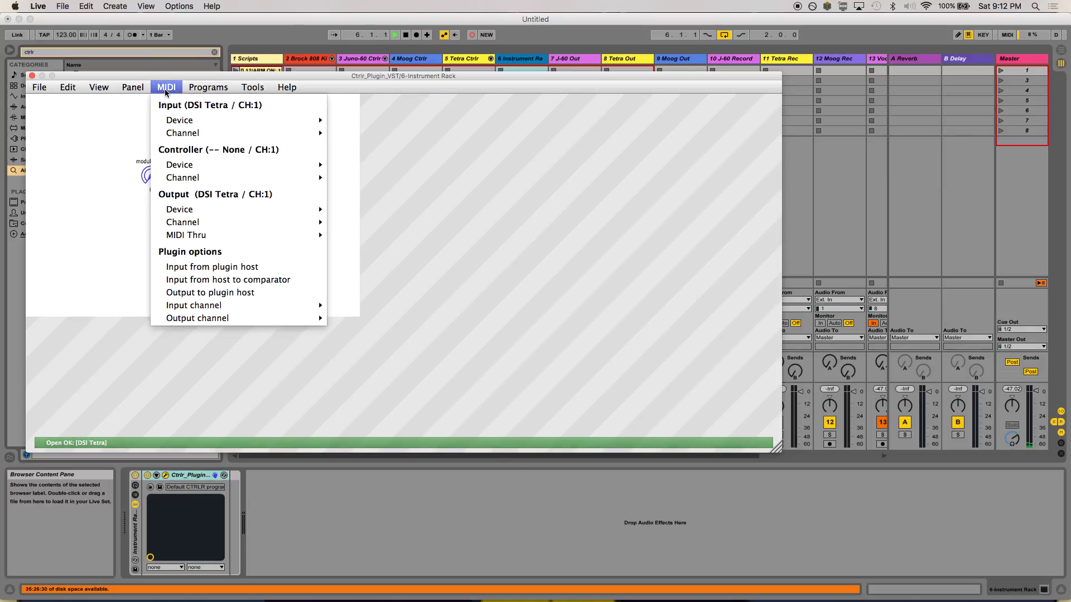
pyautogui.moveTo(318, 124)
pyautogui.moveTo(218, 222)
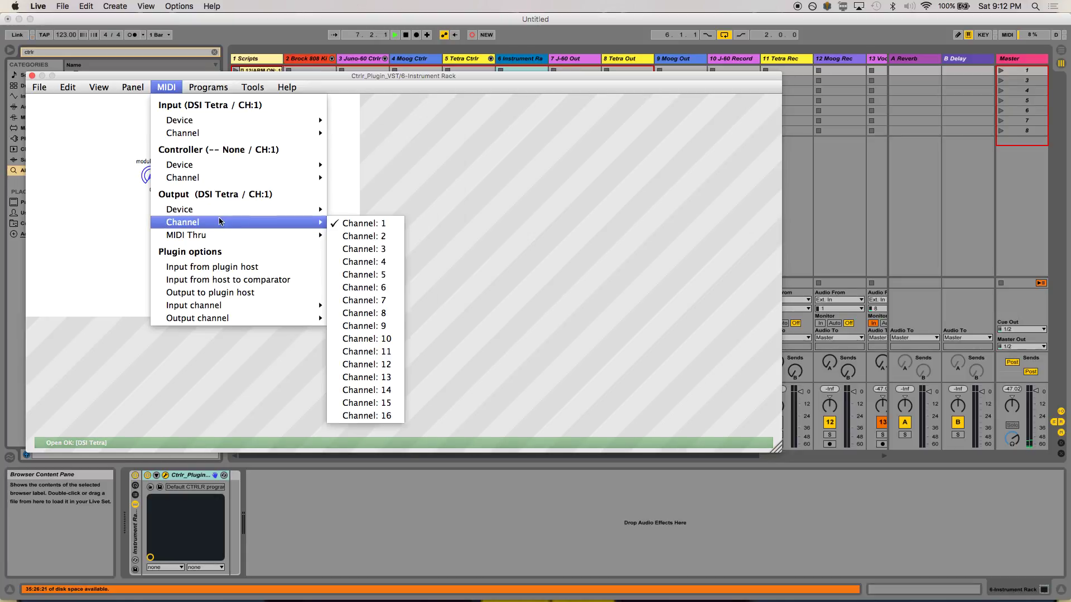
pyautogui.click(353, 236)
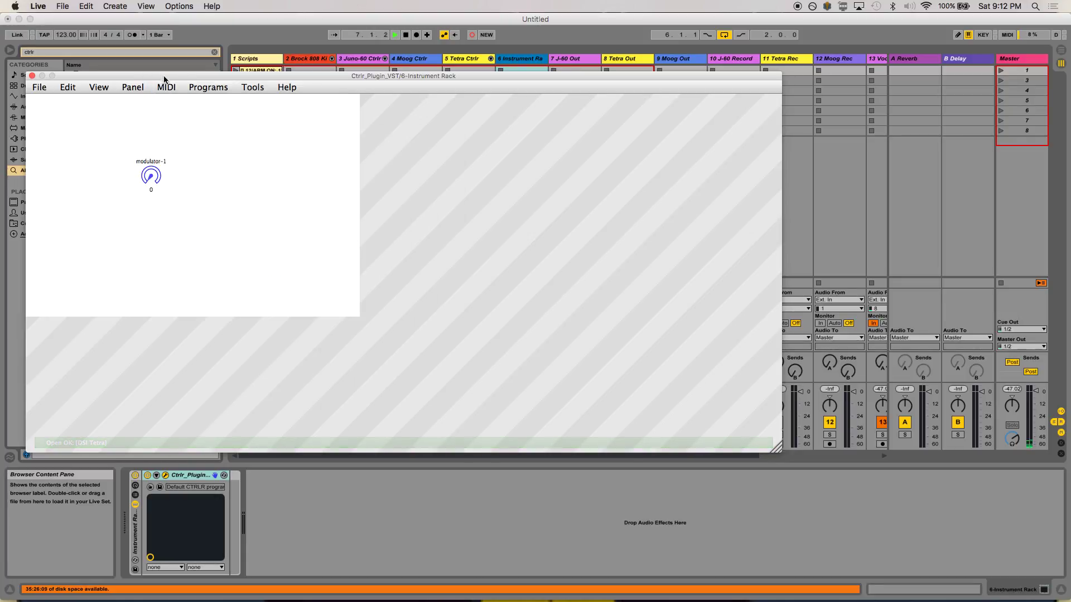
pyautogui.click(39, 87)
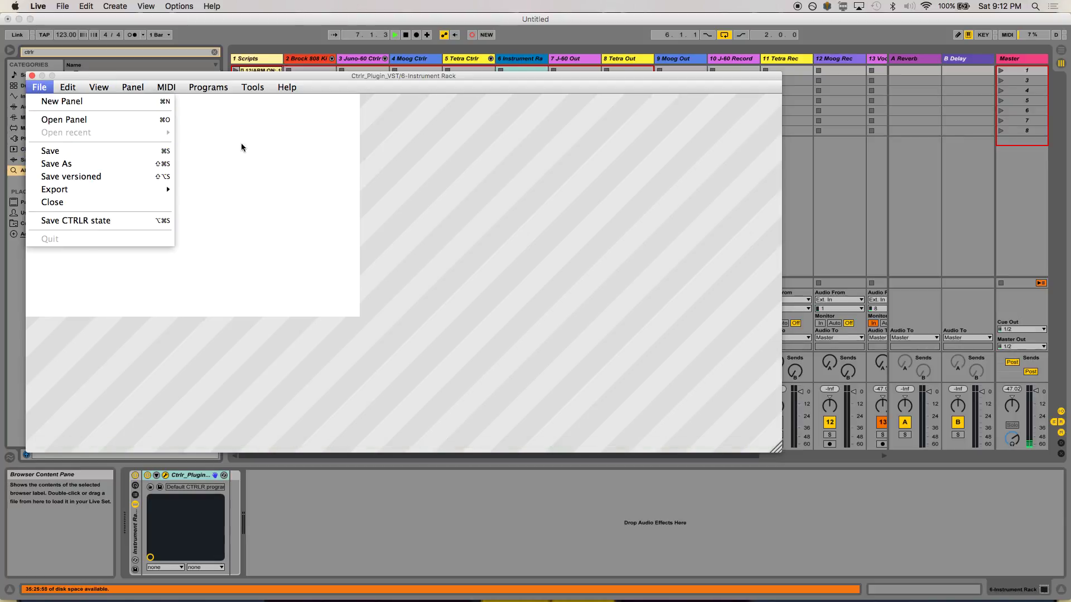
# Close the Ctrlr window, try Save Live Set As, and dismiss the 'not possible while recording' alert
pyautogui.click(263, 185)
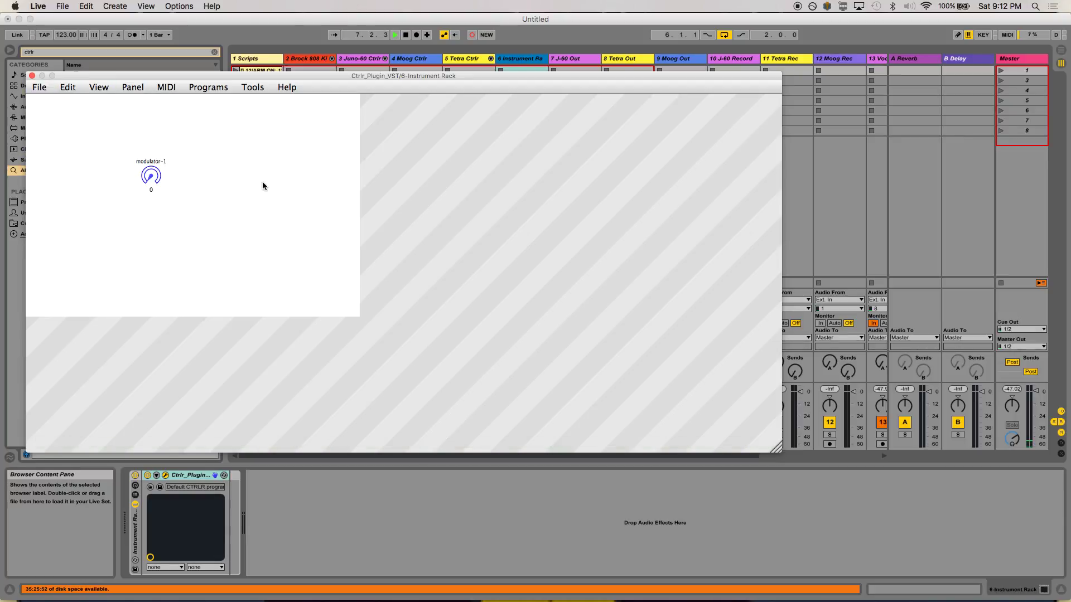
pyautogui.click(31, 76)
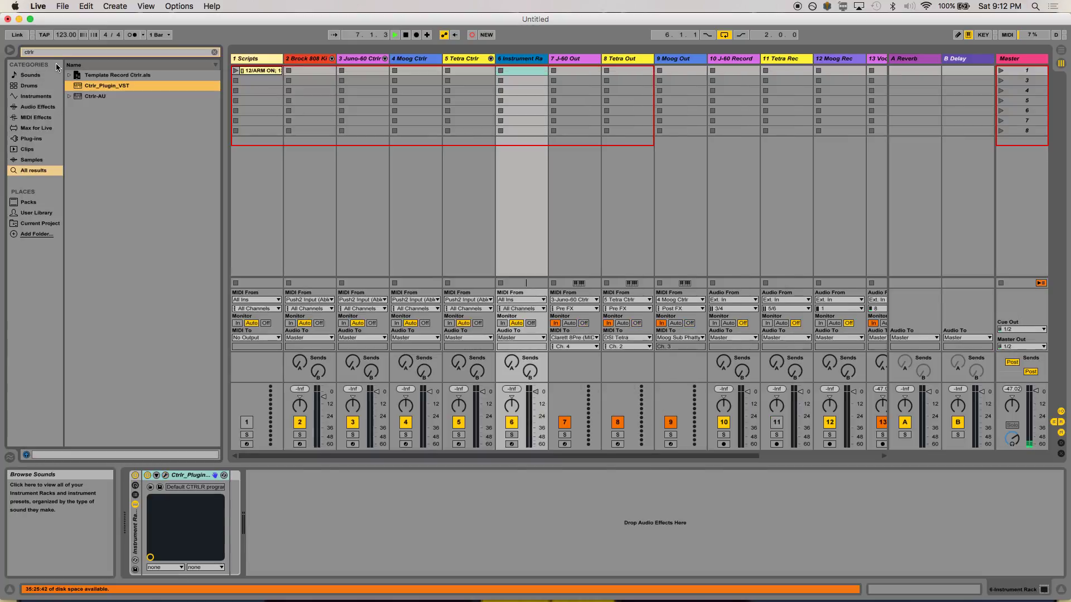
pyautogui.click(62, 6)
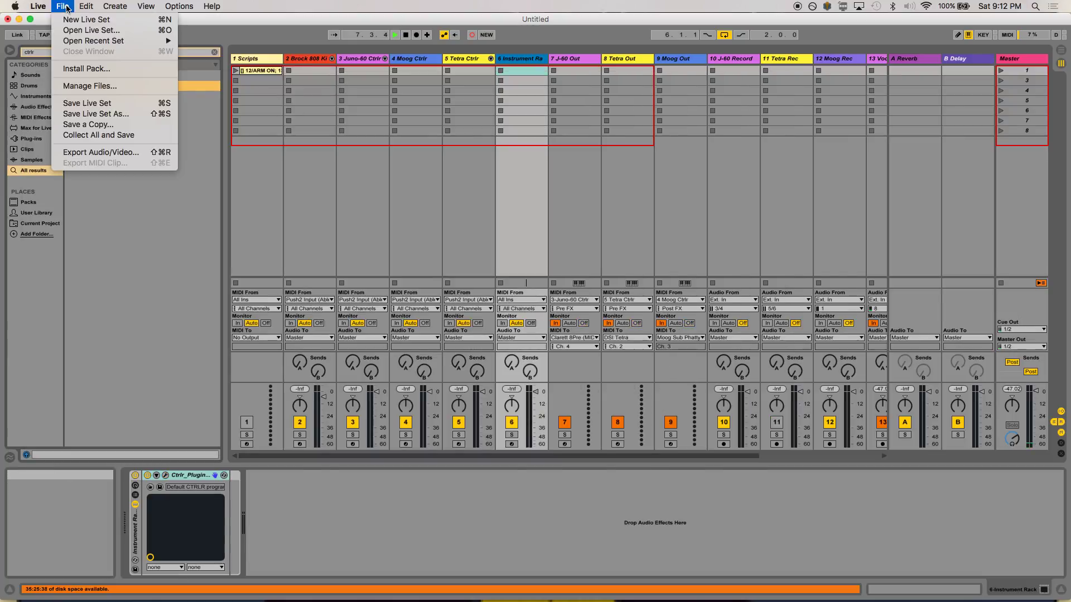
pyautogui.click(92, 114)
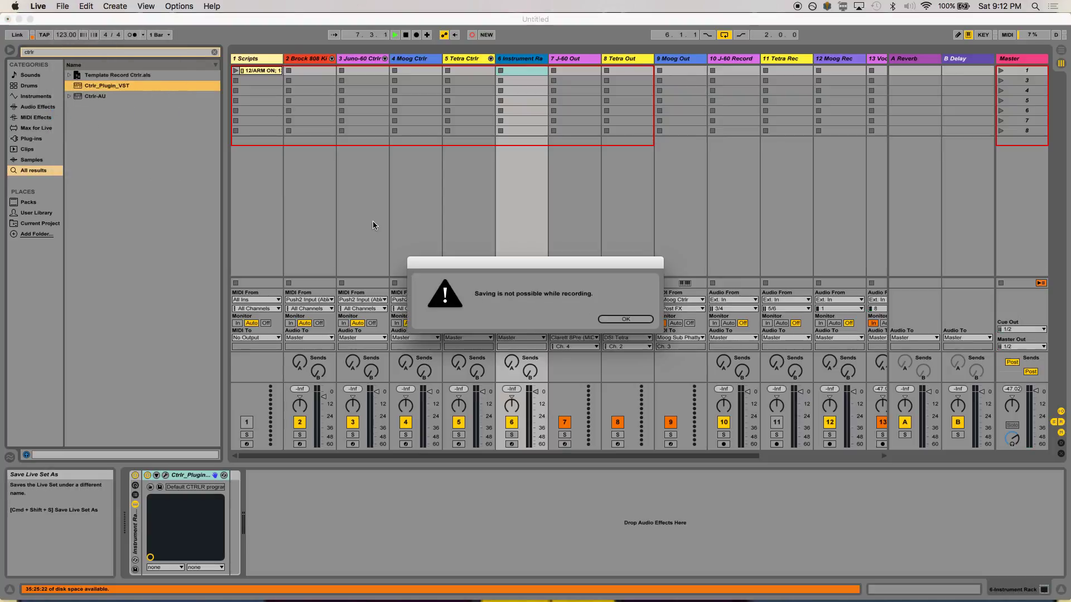
pyautogui.click(618, 320)
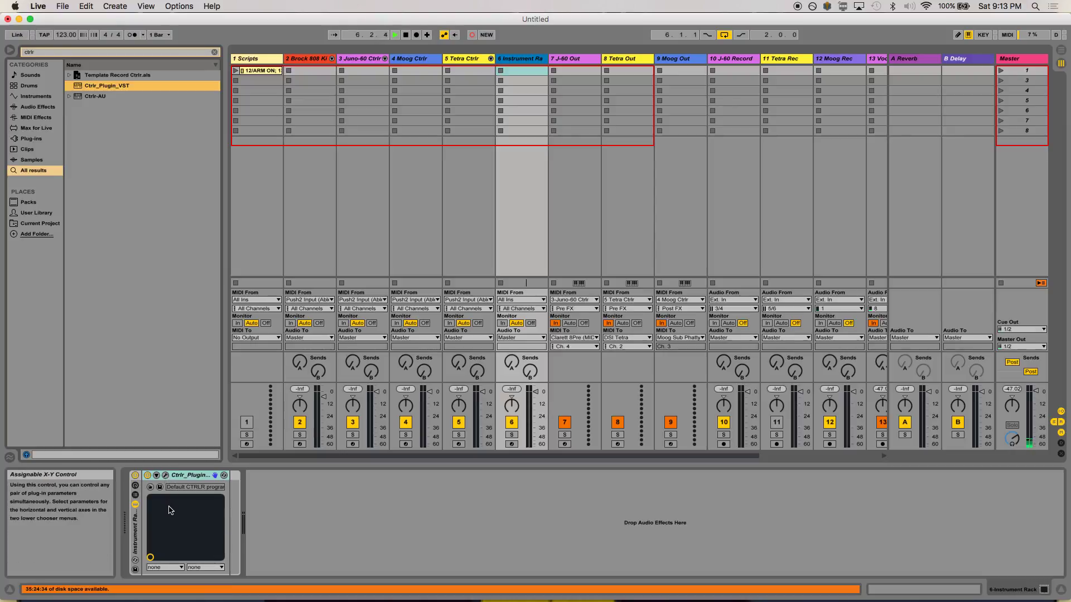
# Show the rack's eight macro knobs, enable Map mode, and unfold Ctrlr_Plugin_VST's parameters
pyautogui.click(135, 485)
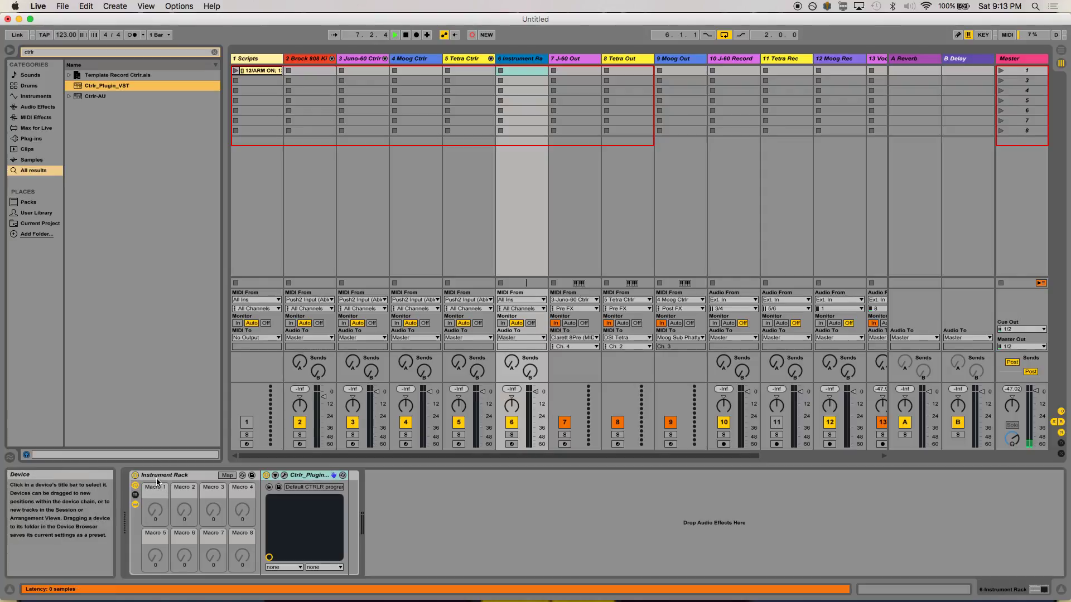
pyautogui.click(227, 476)
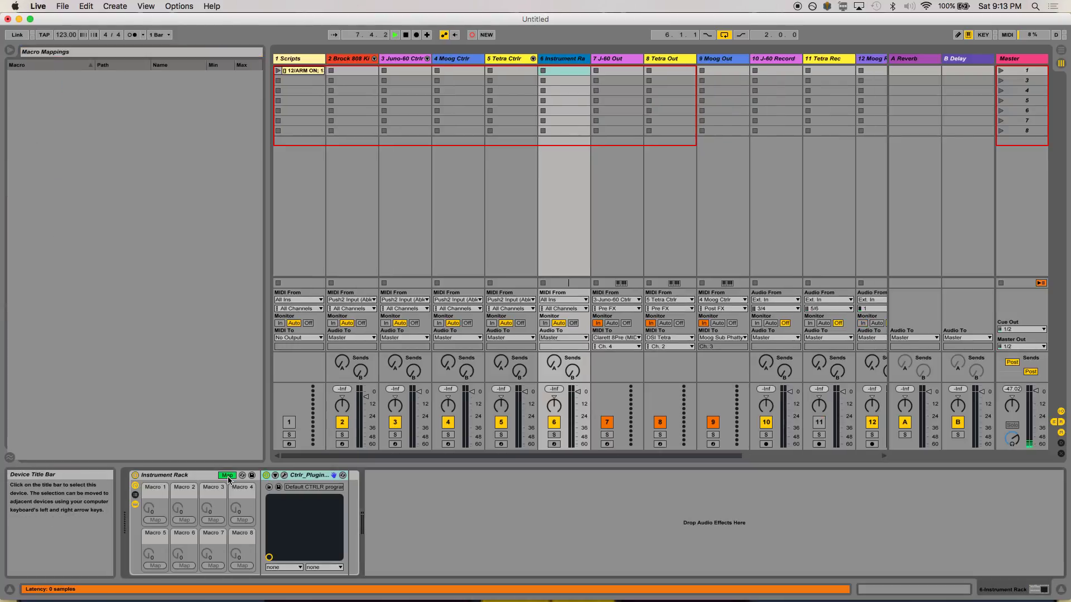
pyautogui.click(275, 475)
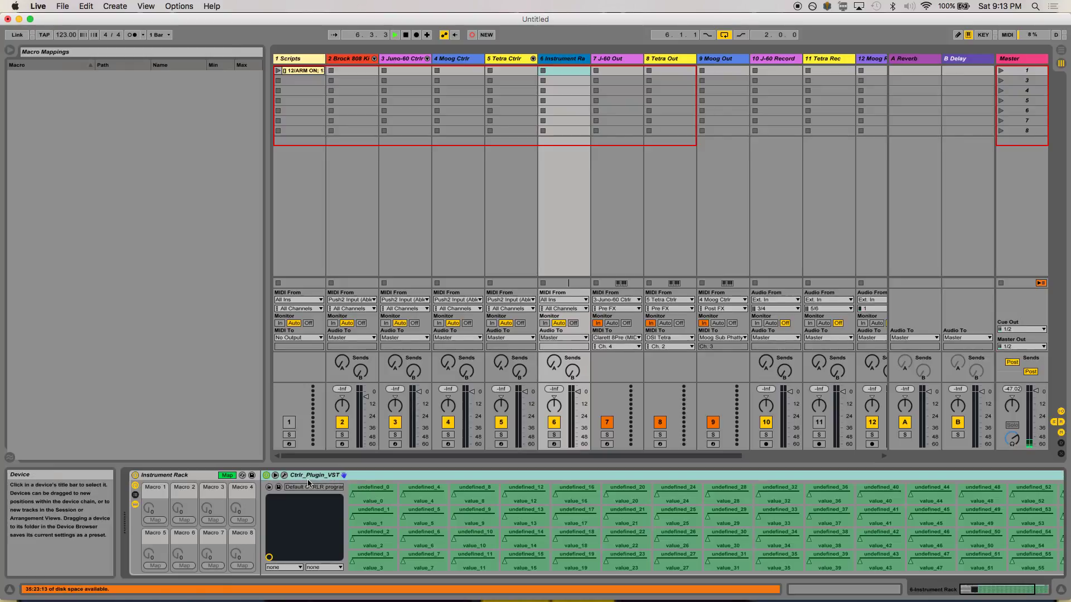
pyautogui.click(284, 476)
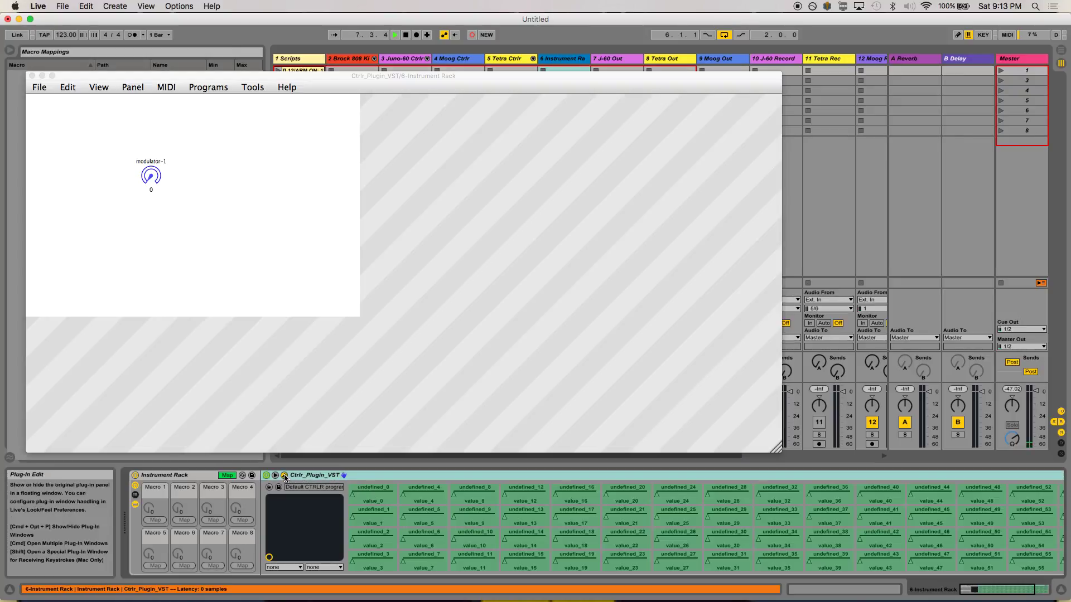
pyautogui.click(151, 175)
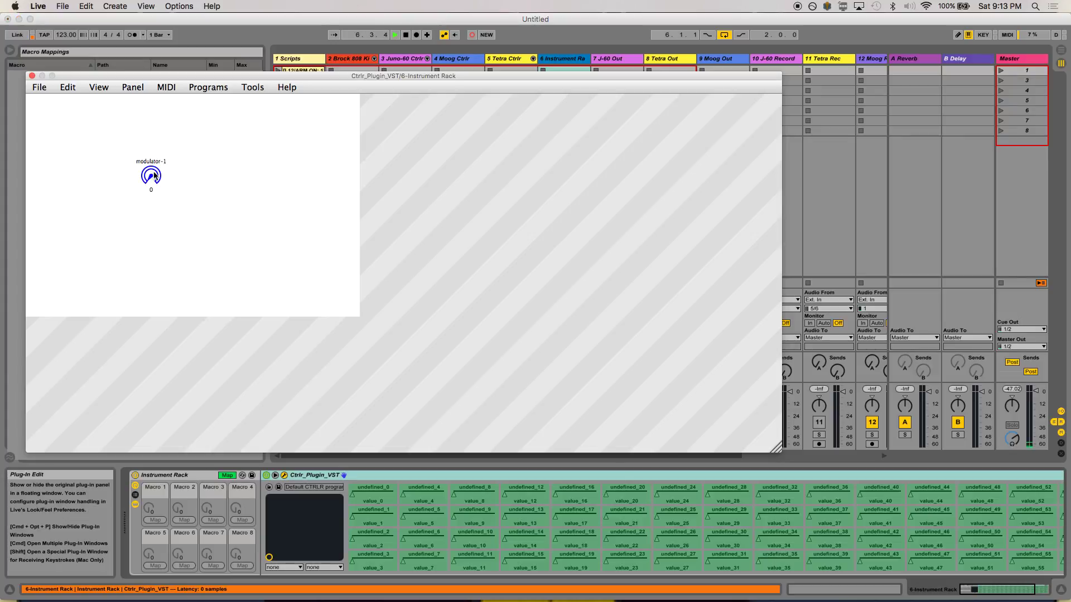
pyautogui.click(33, 76)
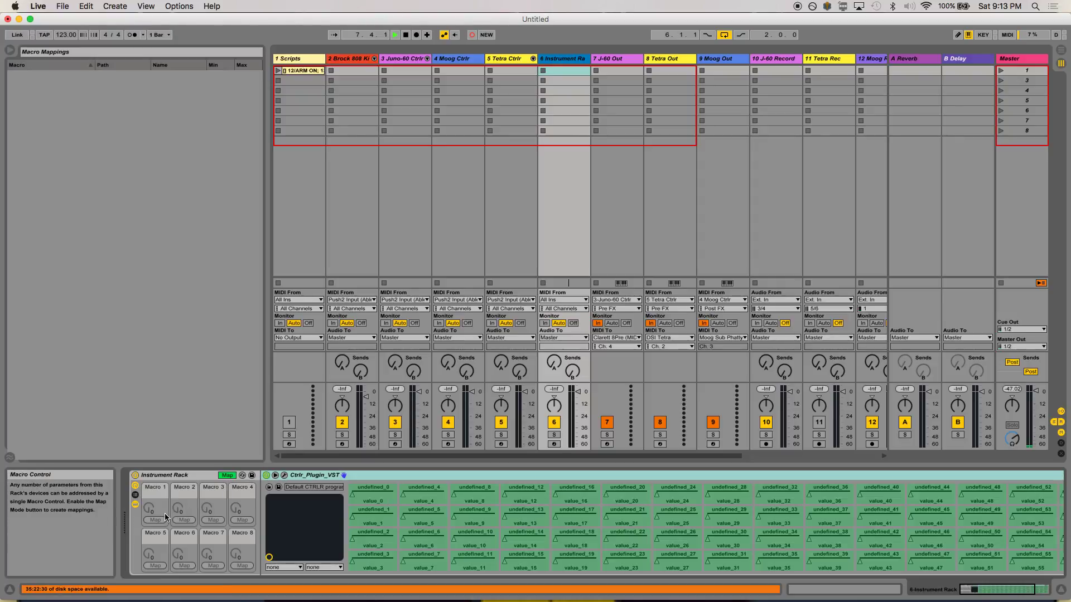
# Map Ctrlr's undefined_0 parameter to Macro 1, exit Map mode, and reopen the Ctrlr window
pyautogui.click(372, 491)
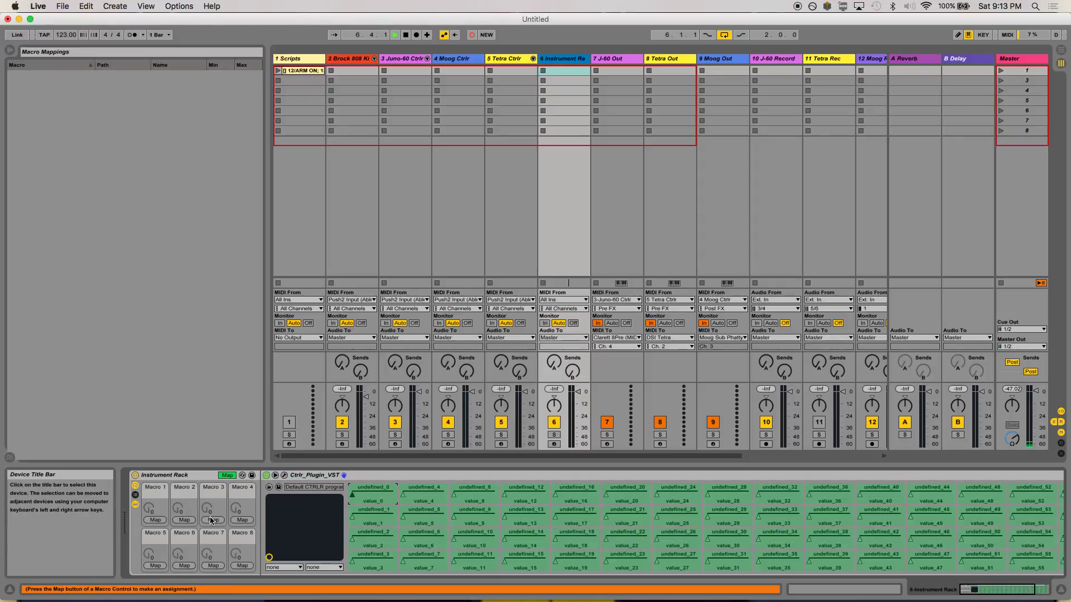
pyautogui.click(155, 520)
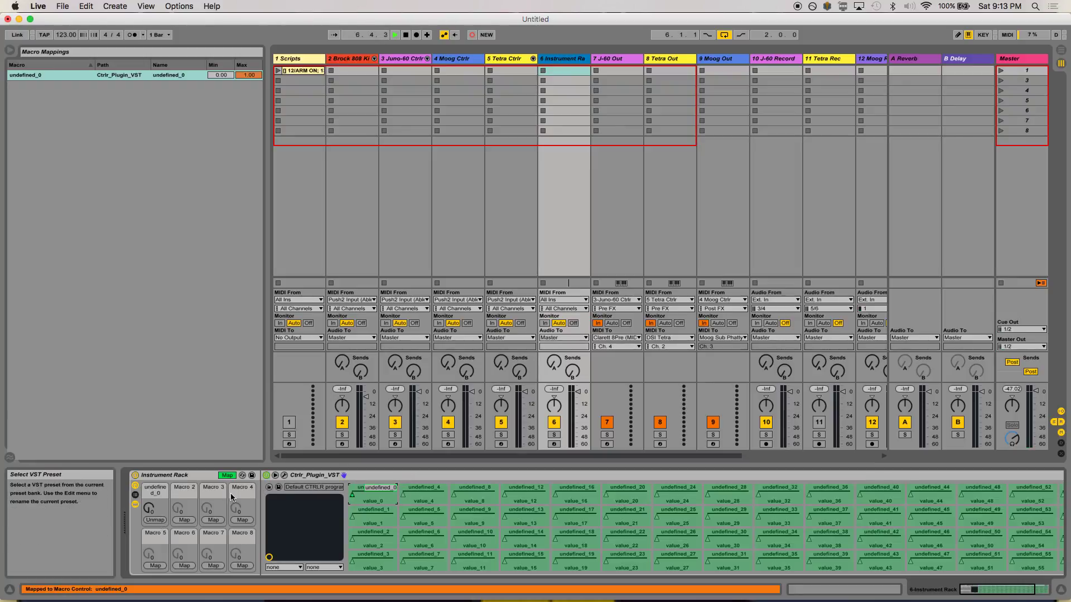
pyautogui.click(227, 476)
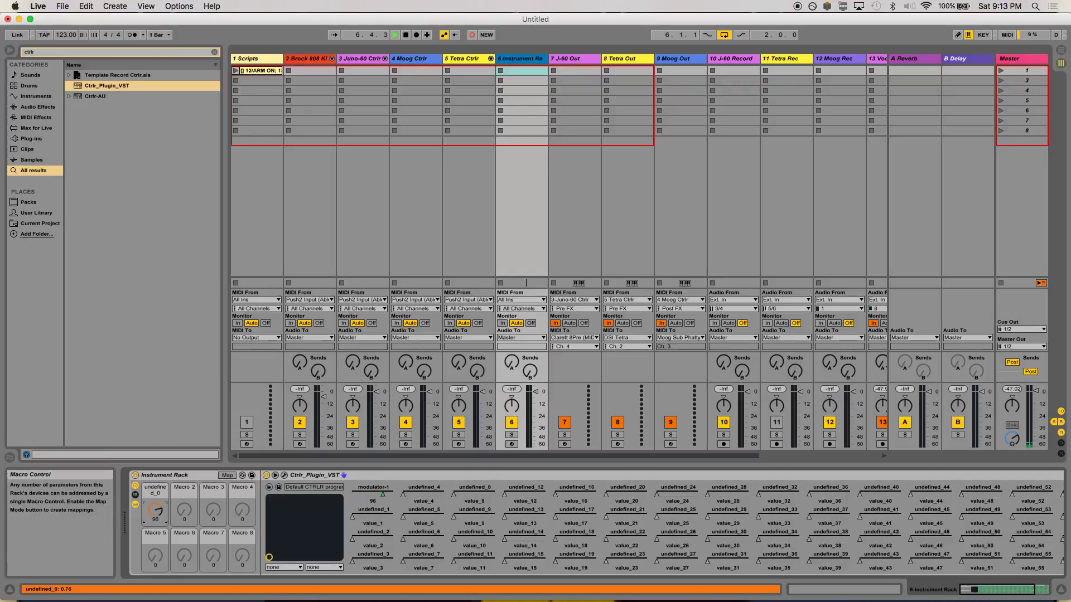
pyautogui.click(284, 476)
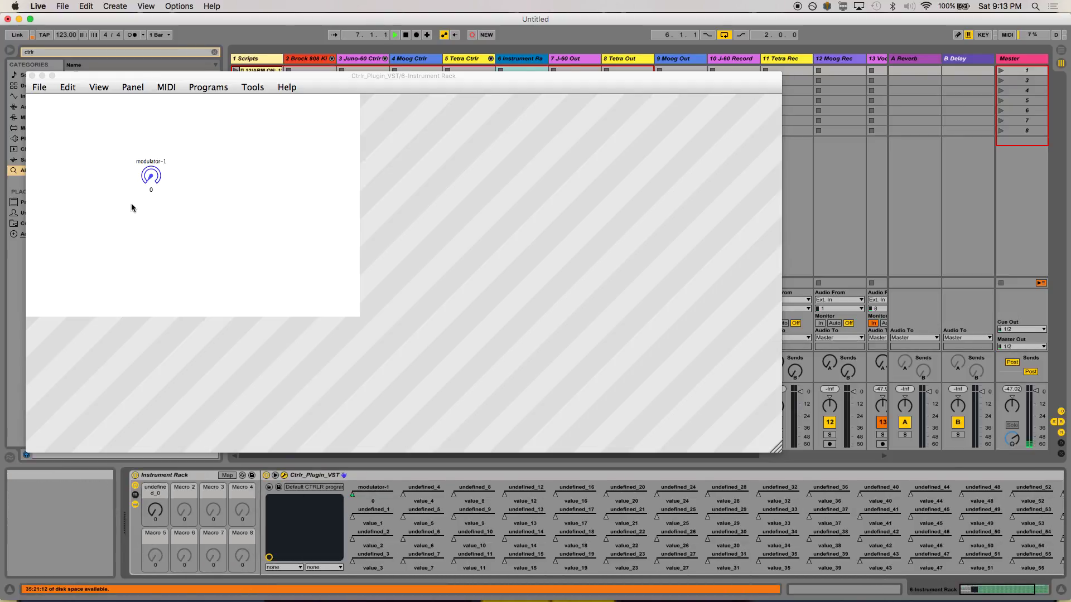
# Turn Macro 1 so modulator-1 follows to 5, then close the Ctrlr window
pyautogui.moveTo(155, 510); pyautogui.dragTo(155, 535)
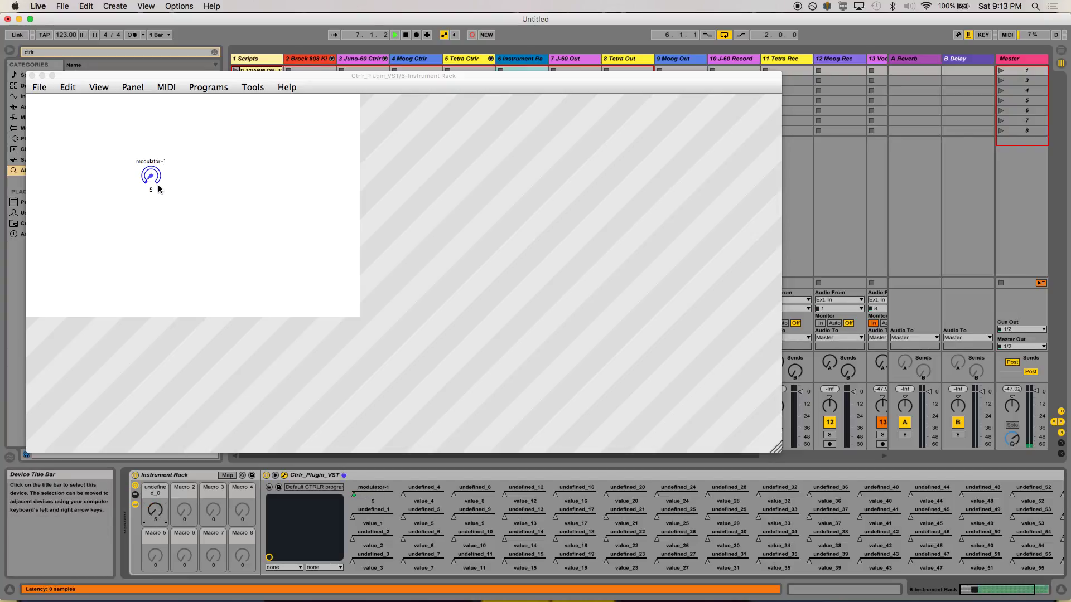
pyautogui.click(31, 76)
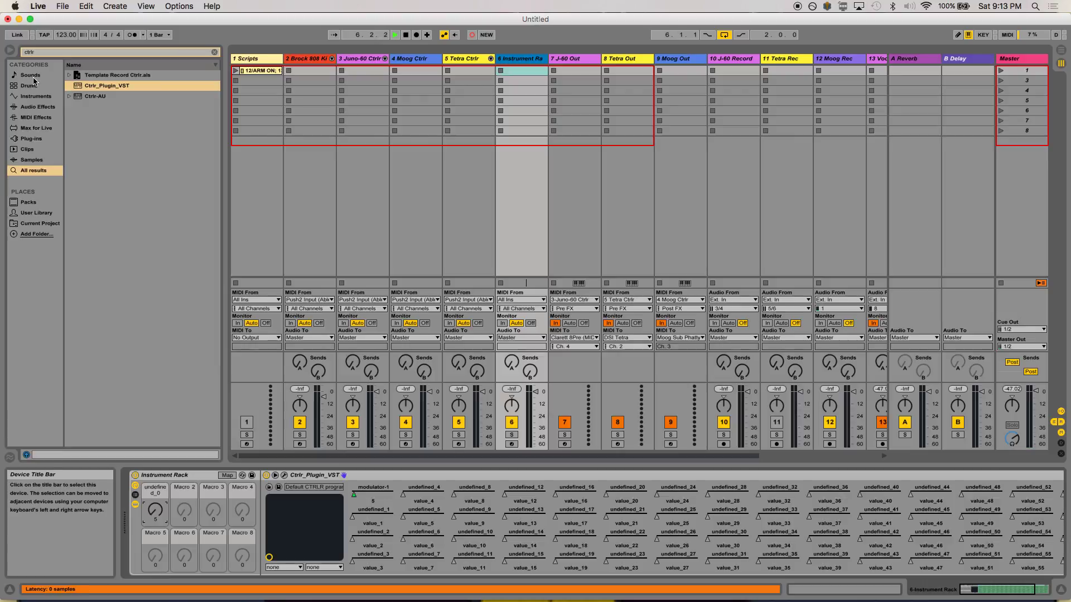
# Rename the Instrument Rack to 'New Send Midi' so track 6 matches, then select track 5 Tetra Ctrlr
pyautogui.click(157, 479)
pyautogui.rightClick(161, 476)
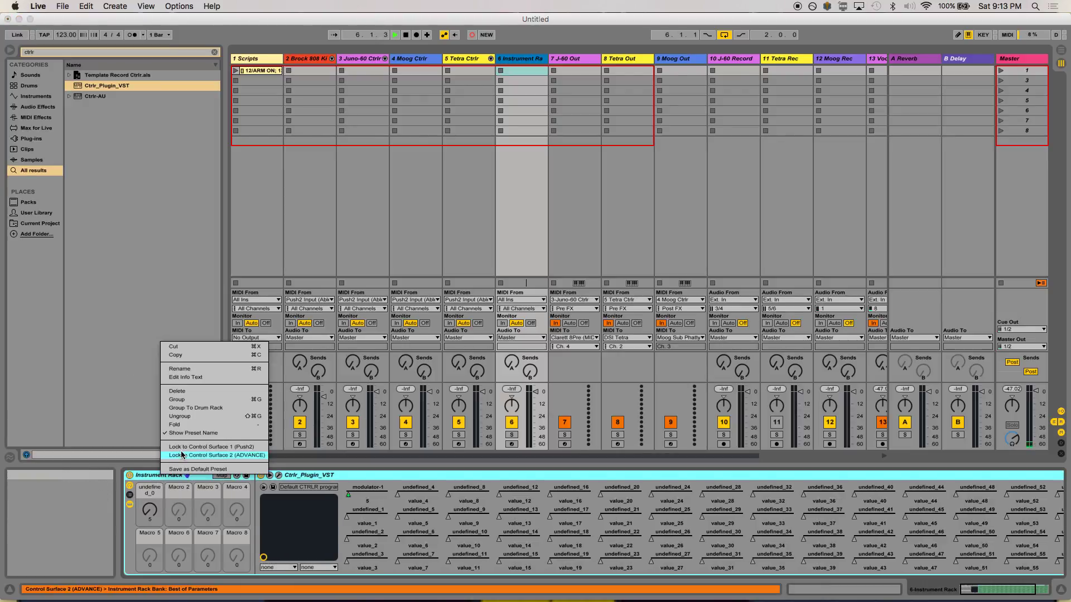
pyautogui.click(179, 370)
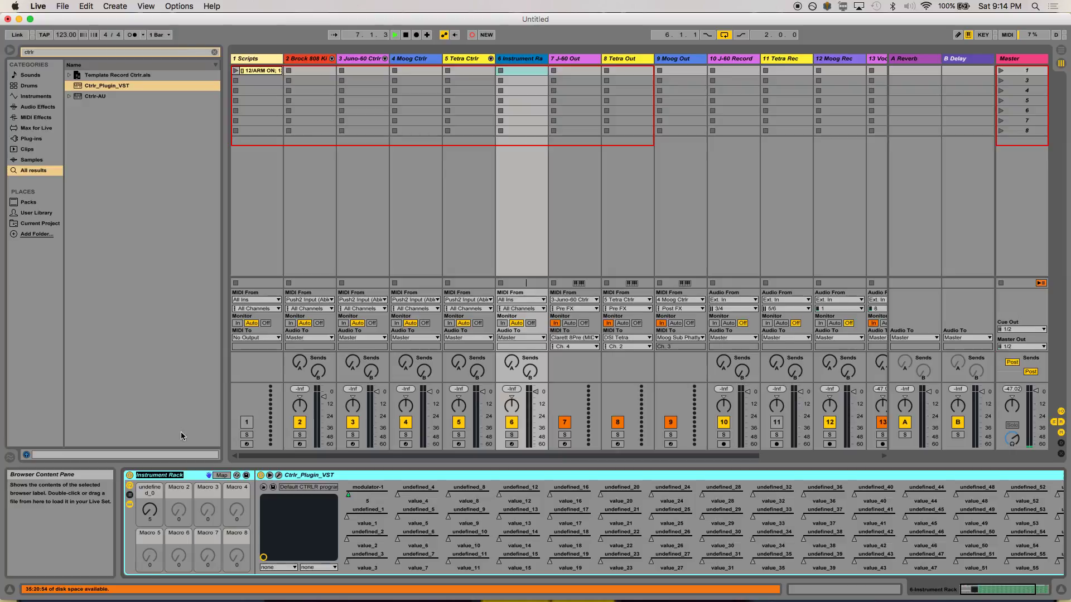
pyautogui.write('New Send Midi')
pyautogui.press('Return')
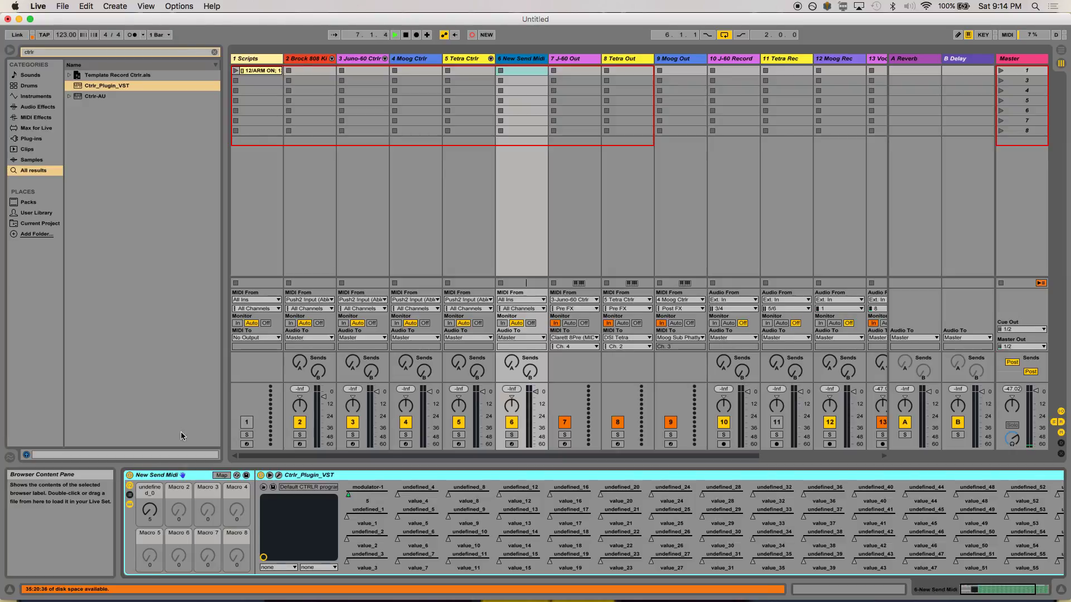
pyautogui.click(462, 59)
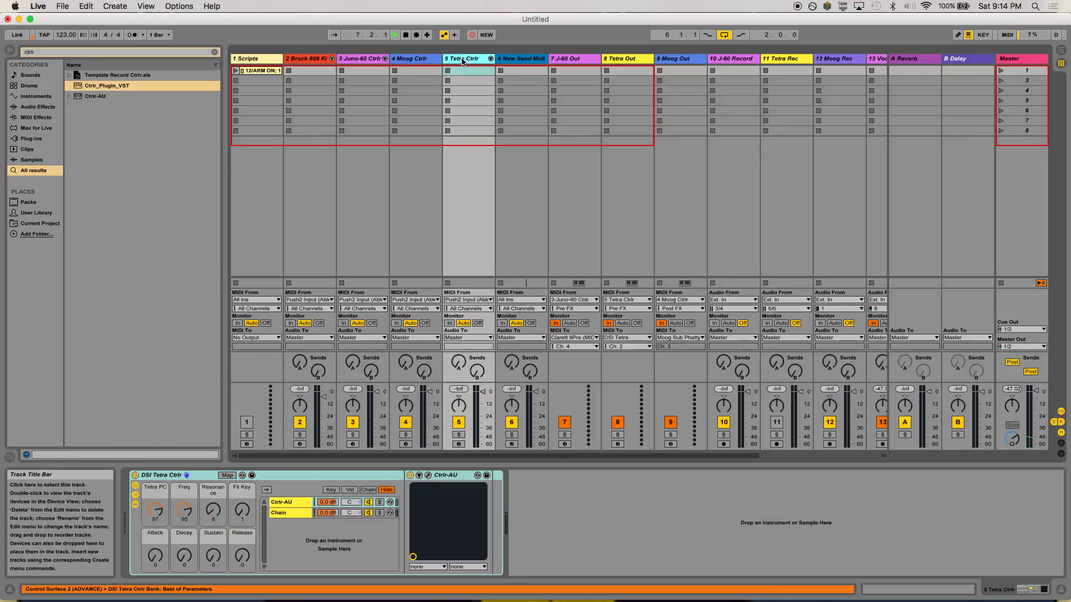